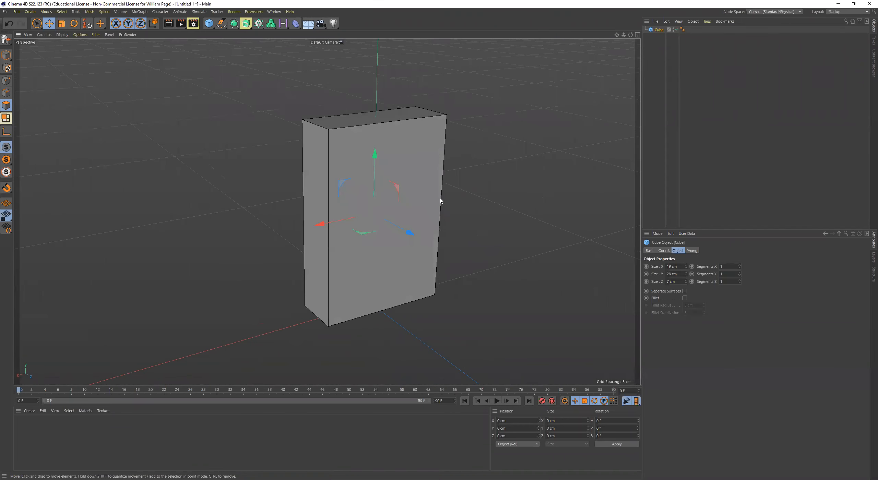
Convert the parametric cube to an editable polygon object and create a new material
key("c")
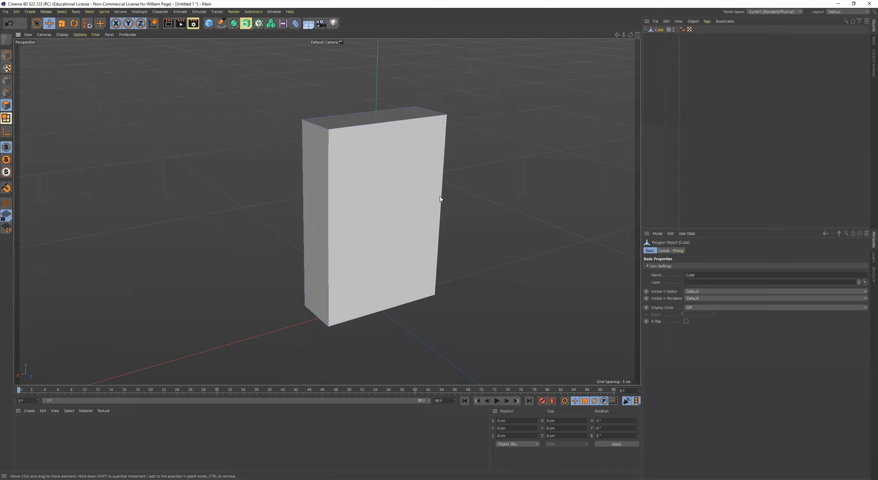
left_click_drag(474, 186, 497, 186, "alt")
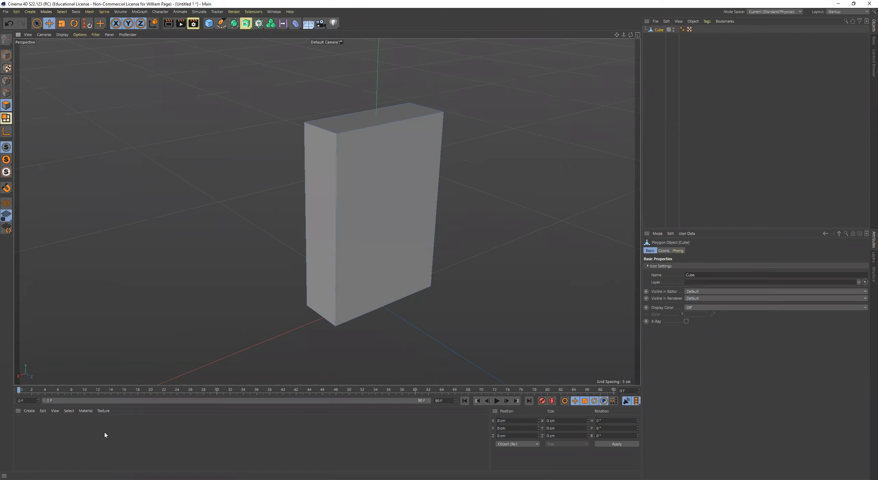
left_click(89, 435)
double_click(88, 435)
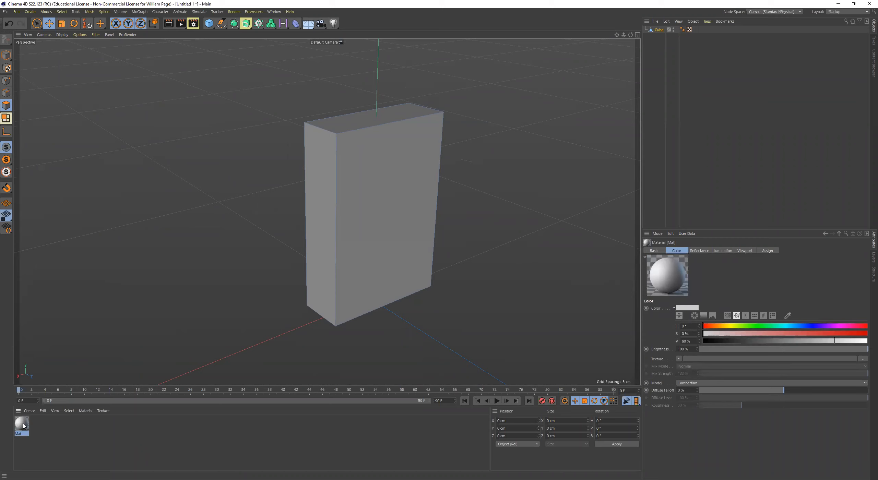
Load the Checkerboard surface shader as the texture of the new material's Color channel and close its editor
double_click(23, 425)
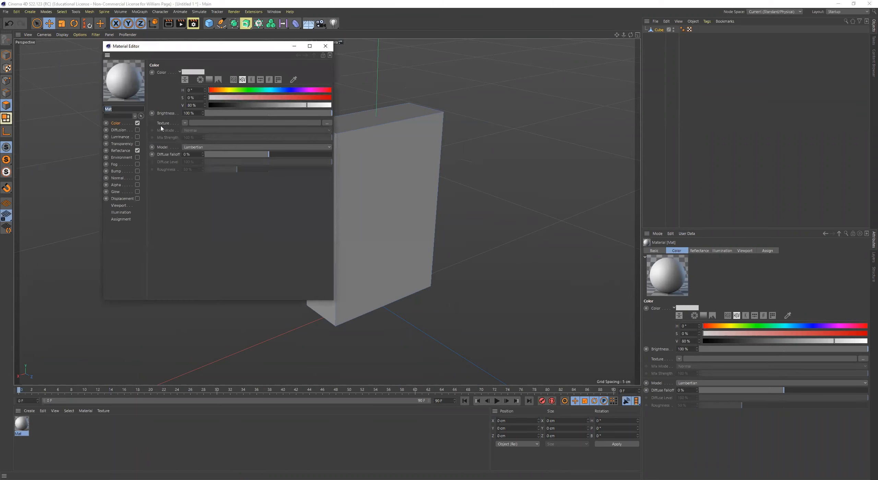
left_click(118, 124)
left_click(185, 123)
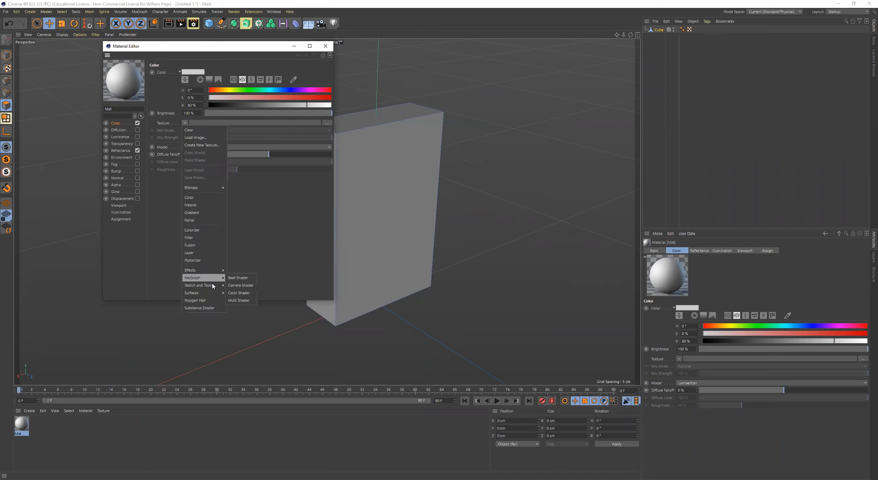
mouse_move(216, 294)
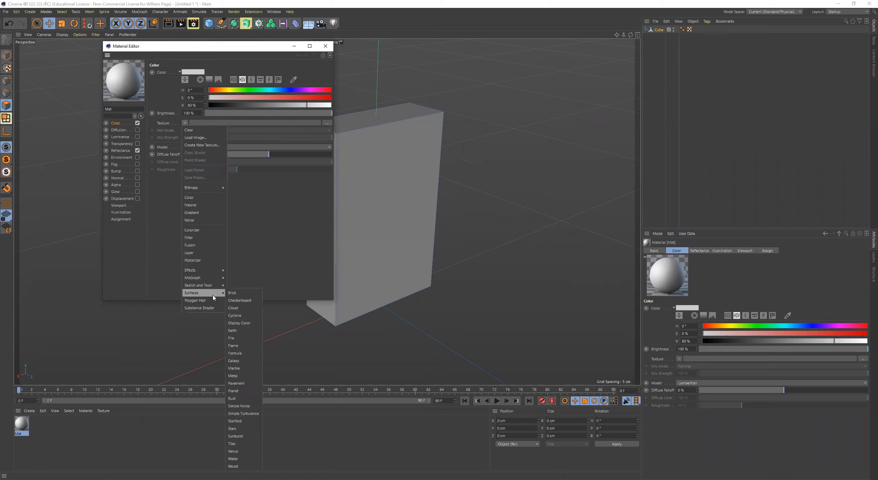
left_click(242, 301)
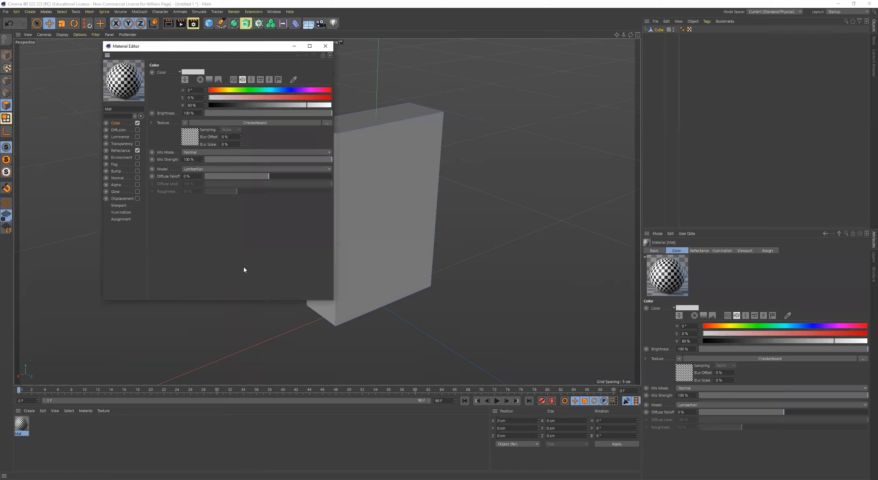
left_click(325, 46)
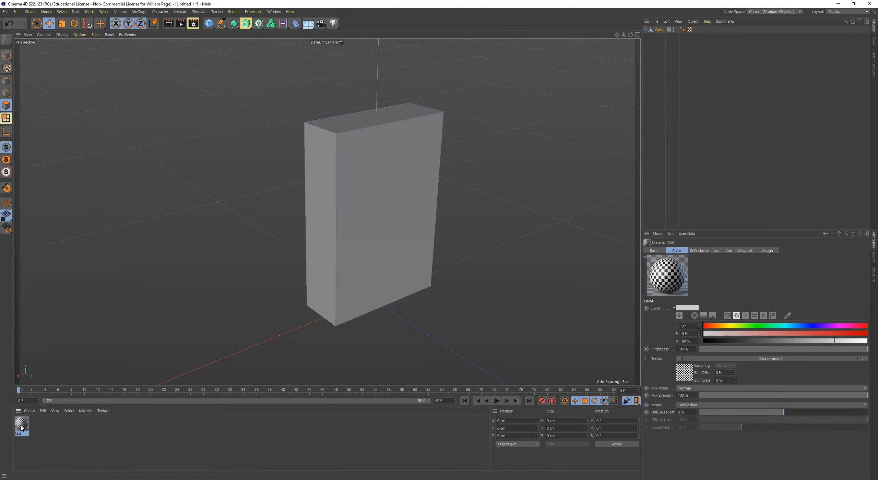
Apply the checkerboard material to the cube and inspect the pattern on its faces
left_click_drag(21, 428, 152, 306)
left_click_drag(322, 180, 358, 164)
left_click_drag(424, 307, 403, 331, "alt")
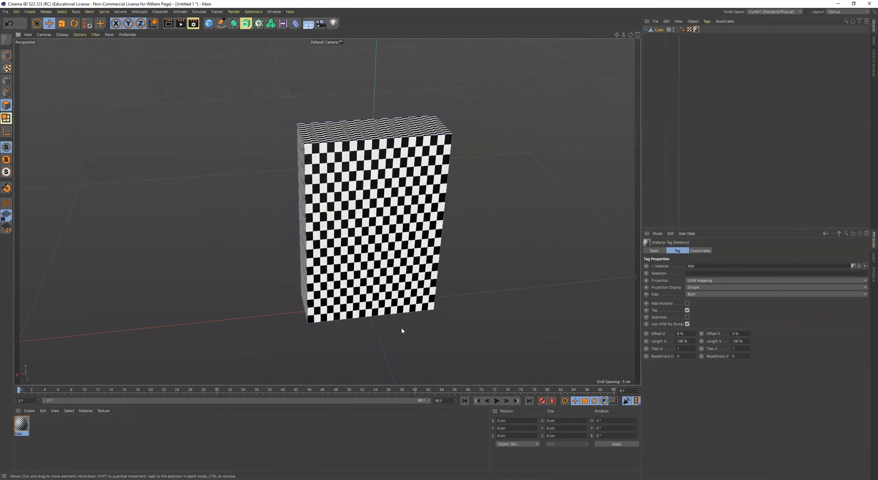
left_click_drag(348, 196, 418, 227, "alt")
left_click_drag(487, 253, 446, 260, "alt")
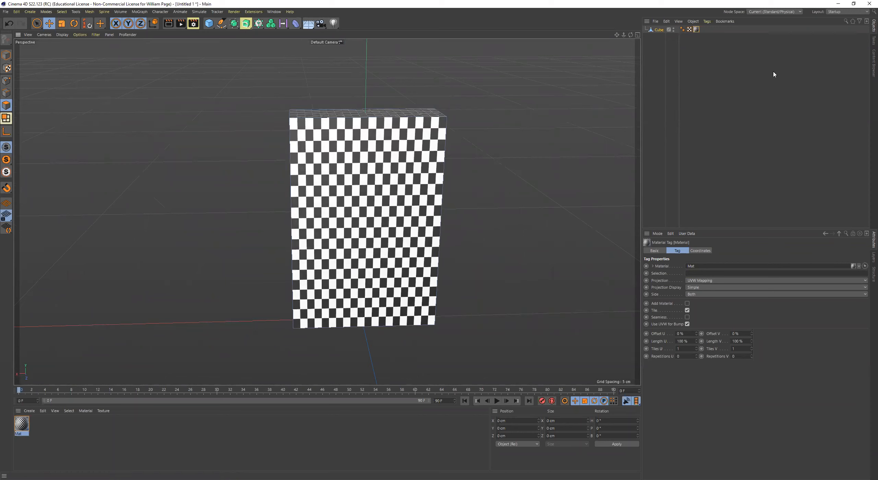
Switch the workspace to the BP - UV Edit layout
left_click(841, 13)
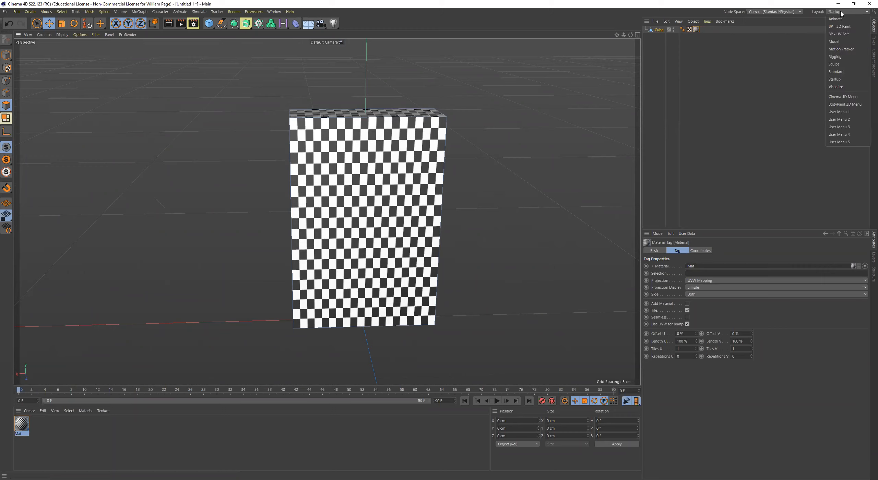
left_click(849, 34)
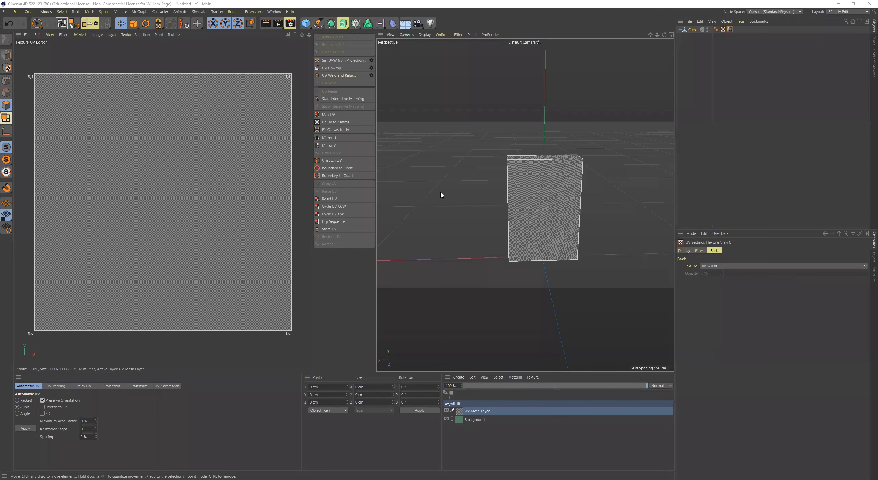
mouse_move(441, 195)
left_mouse_down("alt")
mouse_move(470, 208)
mouse_move(466, 198)
mouse_move(505, 177)
left_mouse_up("alt")
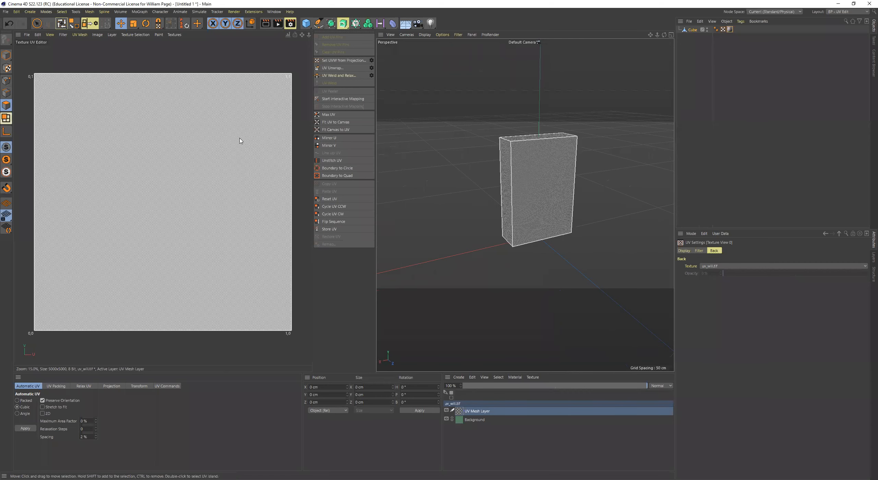
Select all of the cube's polygons and apply an automatic UV unwrap in Cubic mode
left_click(542, 184)
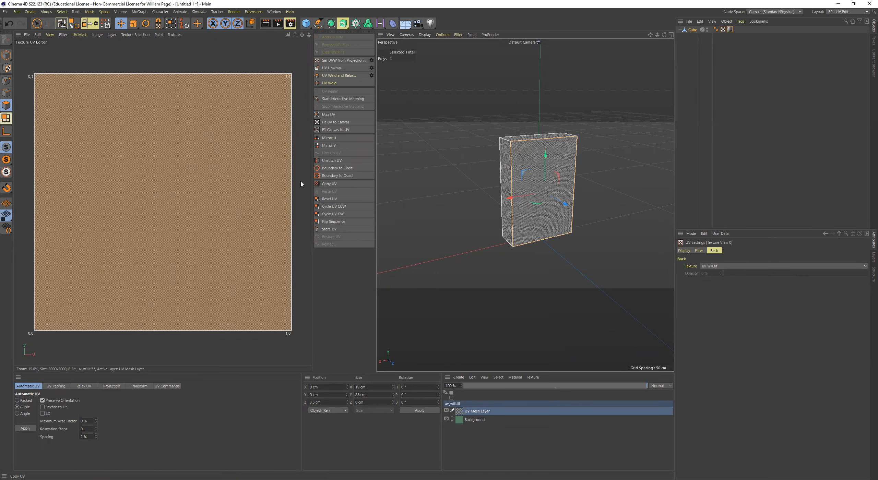
key("ctrl+a")
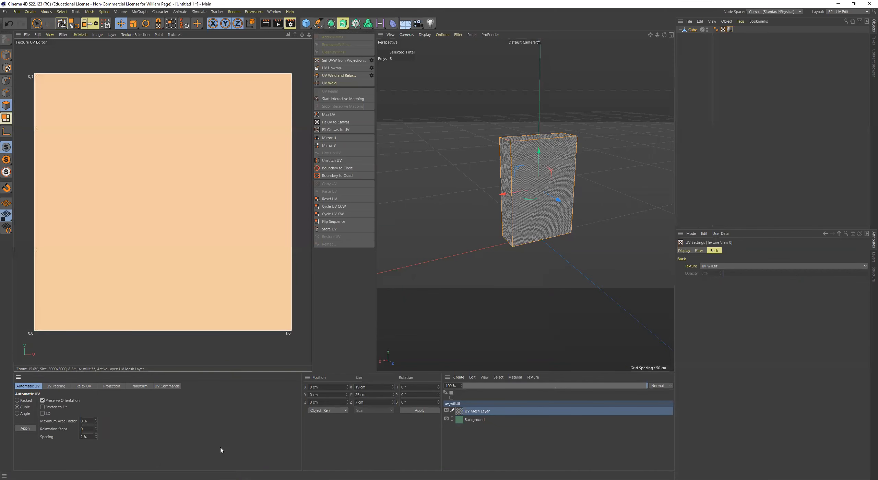
left_click(30, 429)
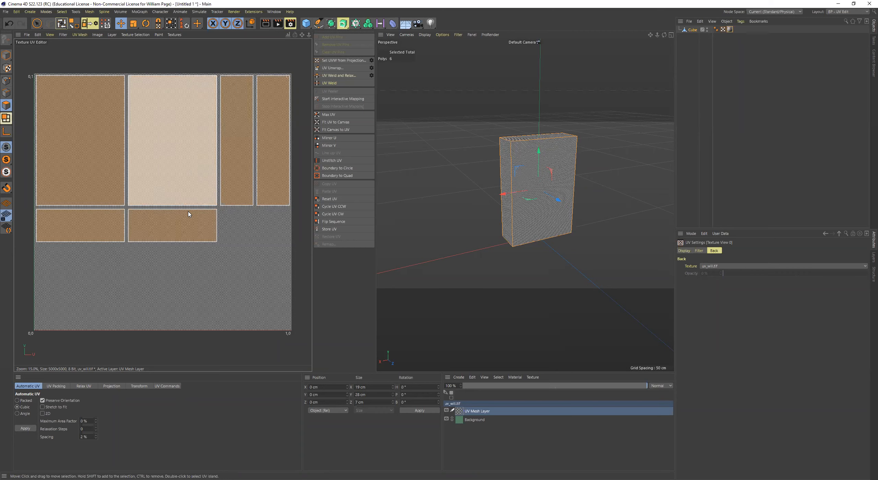
mouse_move(557, 209)
left_mouse_down("alt")
mouse_move(574, 230)
mouse_move(549, 203)
left_mouse_up("alt")
right_click_drag(524, 178, 554, 182, "alt")
middle_click_drag(555, 183, 523, 186, "alt")
left_click_drag(531, 188, 536, 201, "alt")
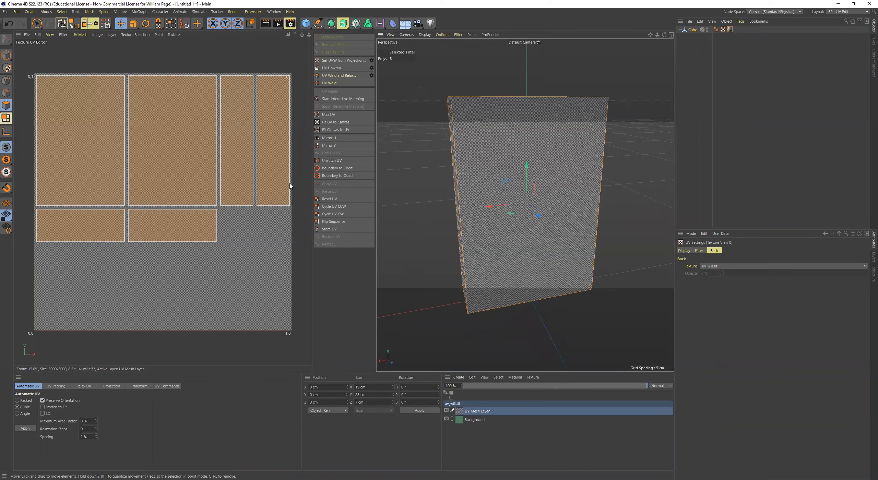
left_click_drag(525, 201, 541, 202, "alt")
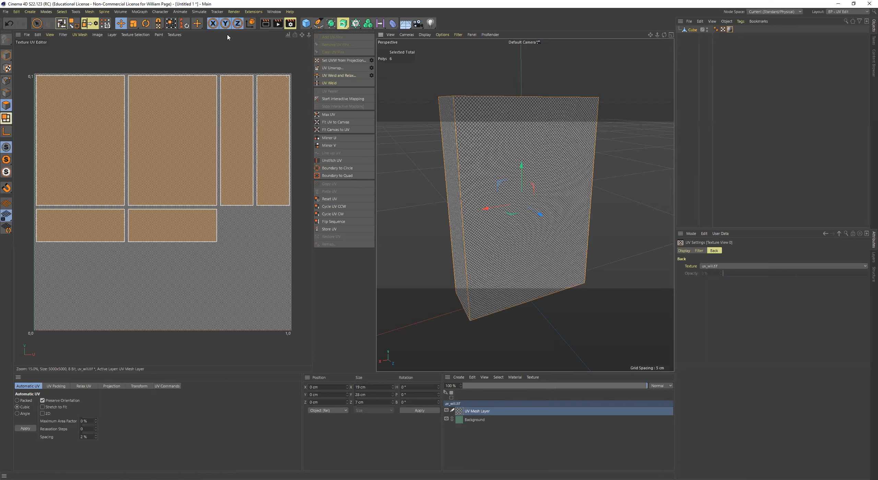
Display the built-in UV Map texture on the UV canvas and the cube, and inspect how the faces are mapped
left_click(175, 34)
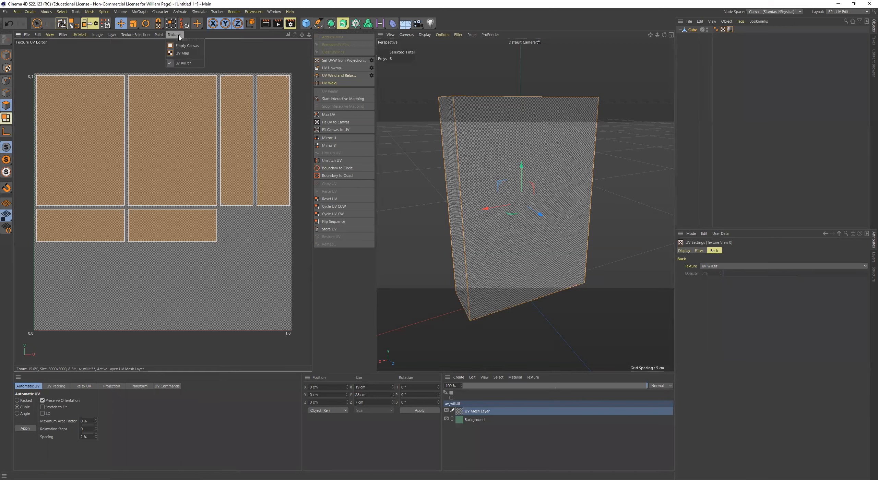
left_click(186, 53)
scroll(165, 214, "up", 10)
middle_click_drag(247, 165, 258, 161)
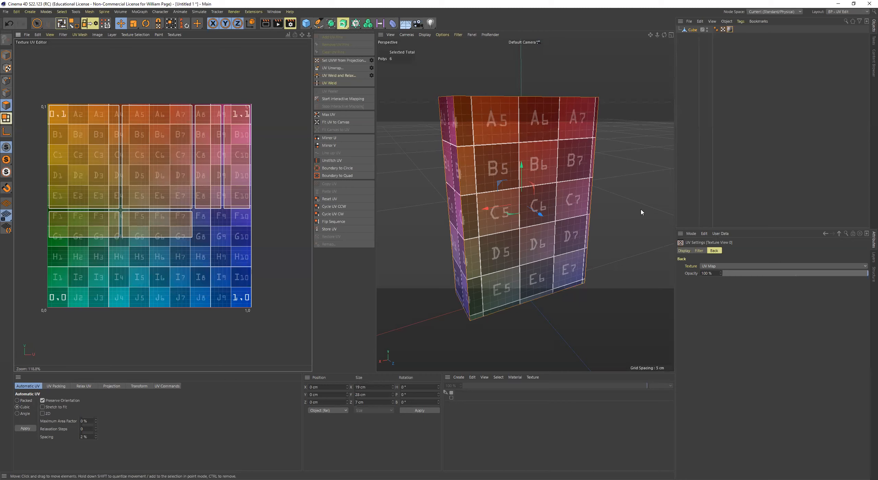
left_click_drag(622, 212, 633, 208, "alt")
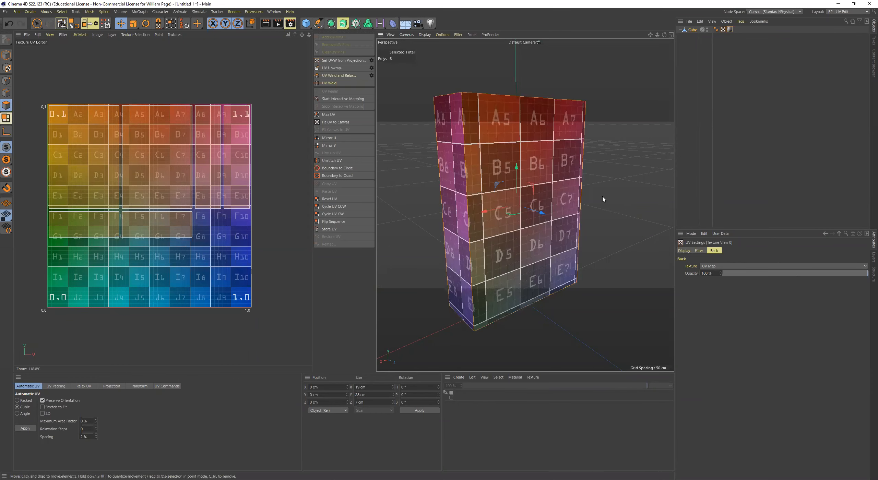
scroll(603, 199, "down", 4)
left_click_drag(596, 202, 593, 204, "alt")
right_click_drag(440, 186, 552, 192, "alt")
middle_click_drag(589, 203, 523, 212, "alt")
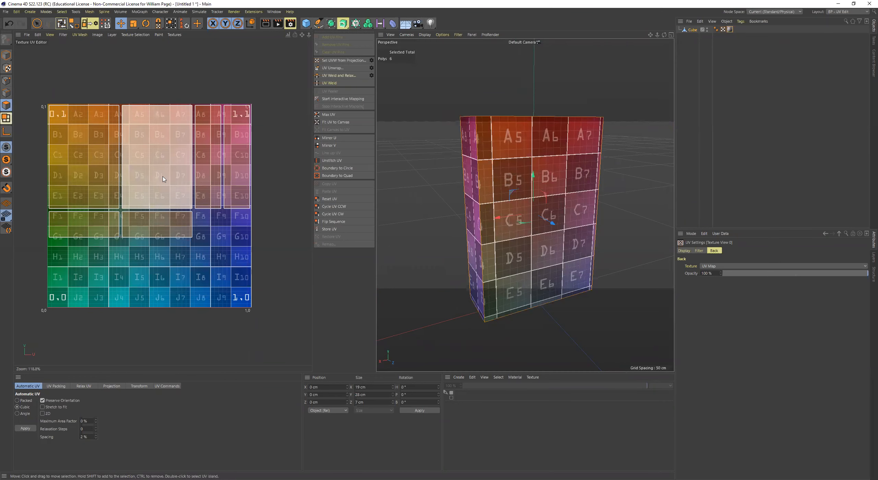
Select the cube's large front face and move its UV island down to about rows E to I of the UV map
left_click(530, 175)
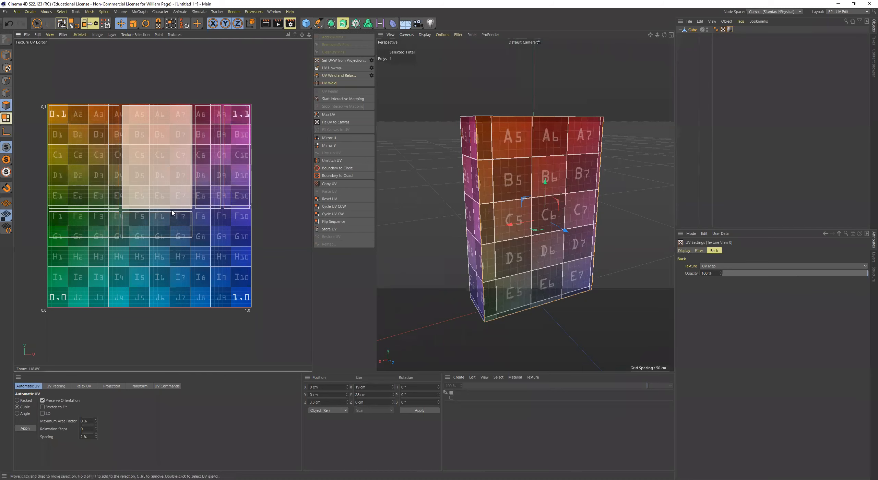
key("e")
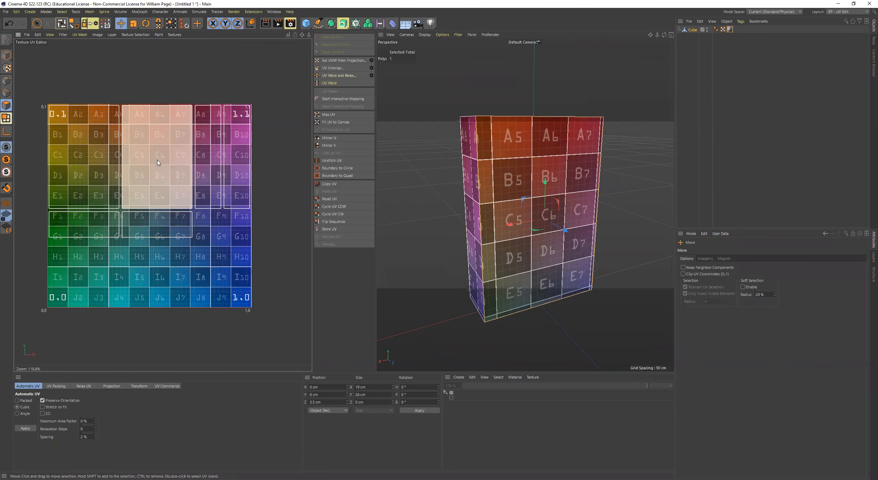
left_click_drag(166, 172, 167, 244)
Try scaling the front face's UV island, first uniformly and then with the Non-Uniform Scale tool
key("t")
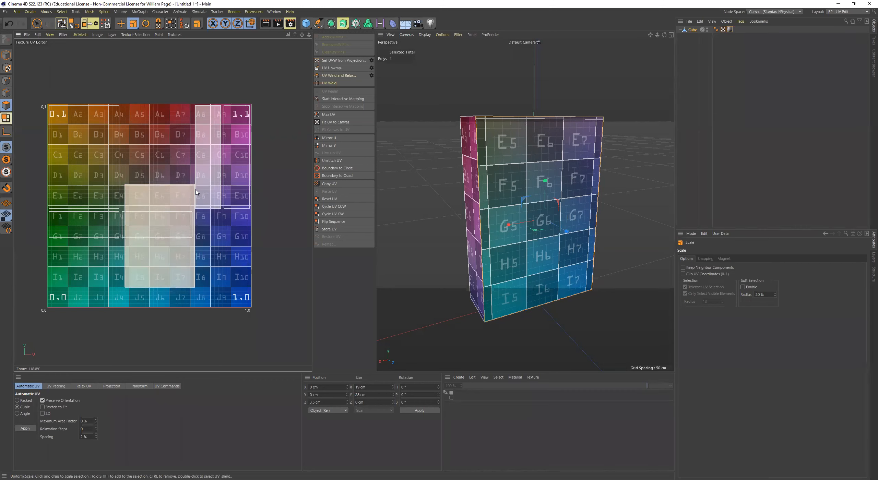
left_click_drag(195, 188, 149, 175)
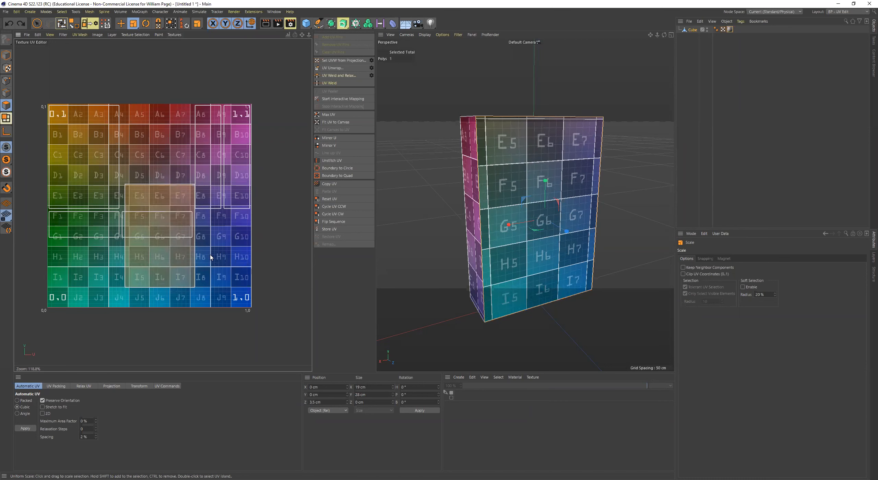
left_click(135, 23)
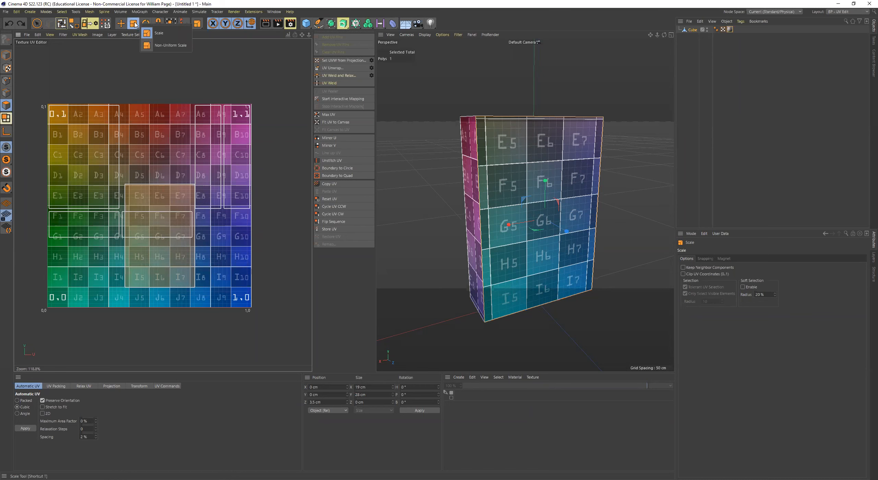
left_click(155, 46)
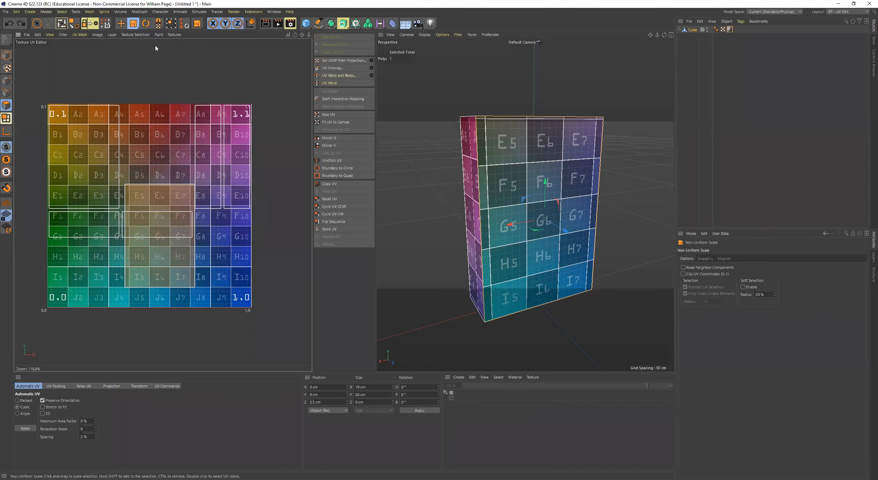
left_click_drag(199, 291, 243, 262)
left_click_drag(242, 262, 242, 262)
Select all of the cube's polygons with Rectangle Selection and reapply the Cubic automatic UV unwrap
key("w")
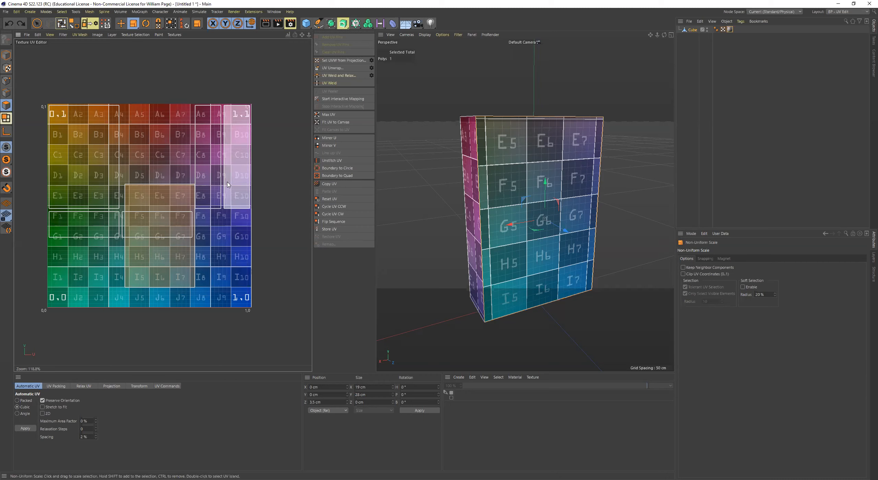
key("9")
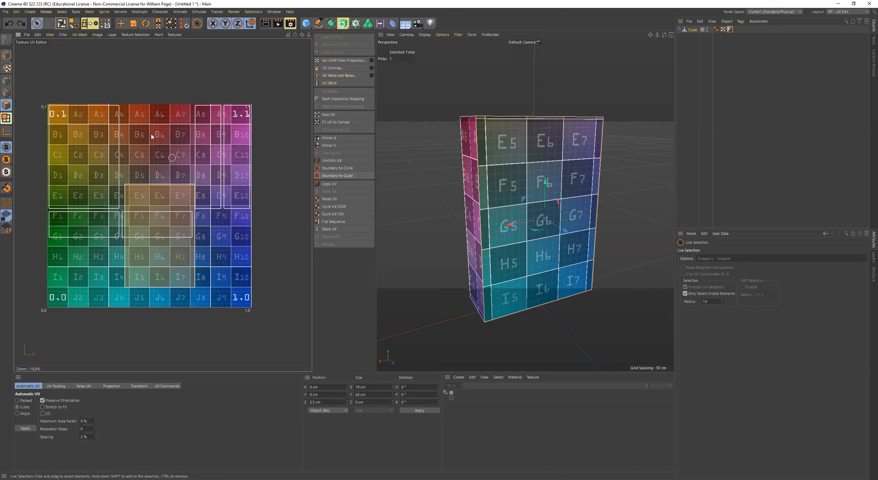
left_click(40, 28)
left_click(73, 45)
scroll(442, 177, "down", 4)
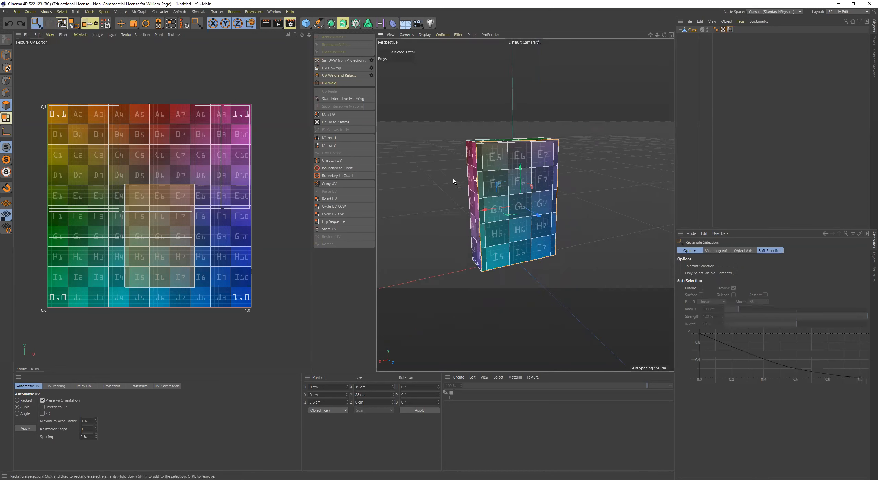
left_click_drag(422, 119, 594, 289)
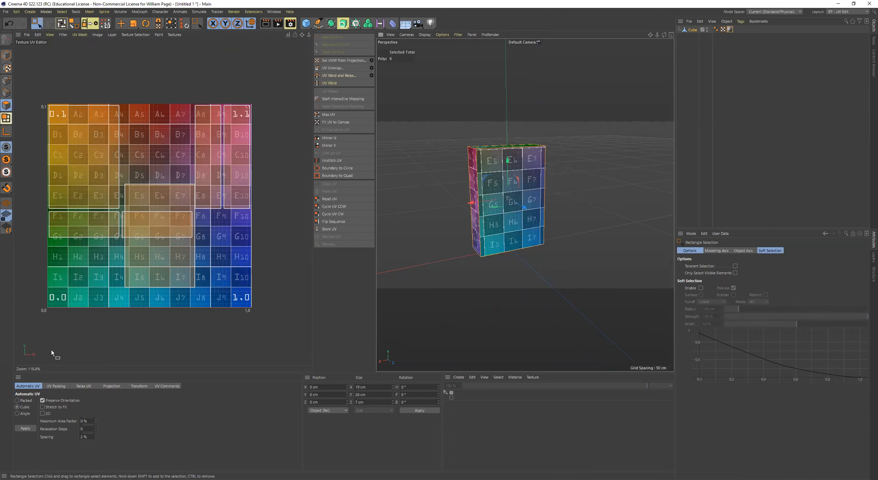
left_click(25, 428)
mouse_move(562, 148)
left_mouse_down("alt")
mouse_move(595, 170)
mouse_move(555, 157)
left_mouse_up("alt")
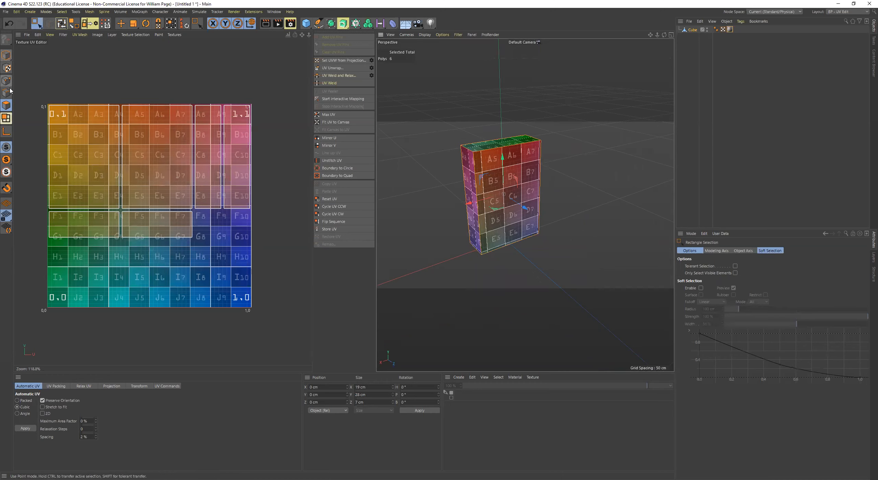
left_click_drag(425, 161, 426, 171, "alt")
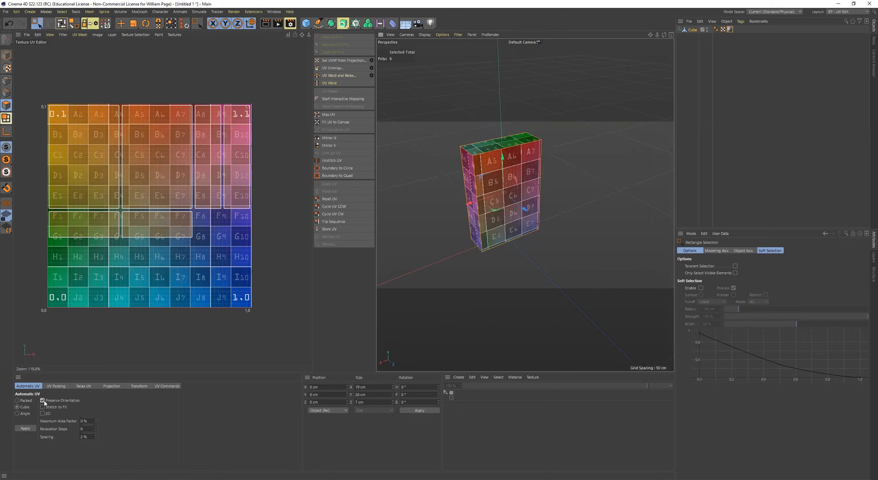
scroll(508, 185, "up", 6)
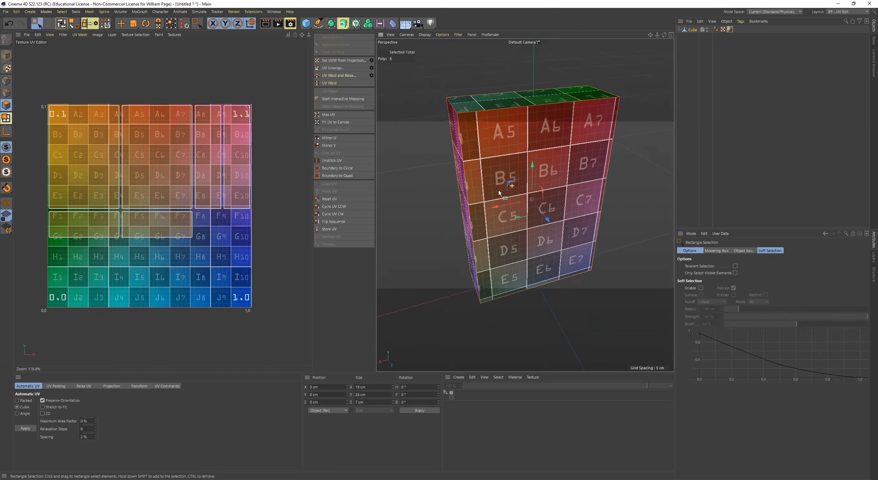
Select the large front face with Live Selection and move the front and bottom faces' UV islands into the lower half of the map
scroll(552, 152, "down", 6)
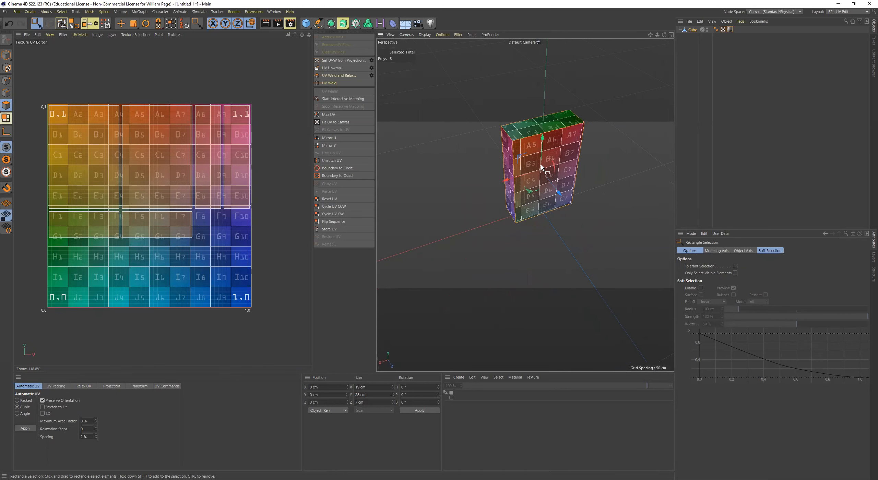
middle_click_drag(546, 161, 525, 184, "alt")
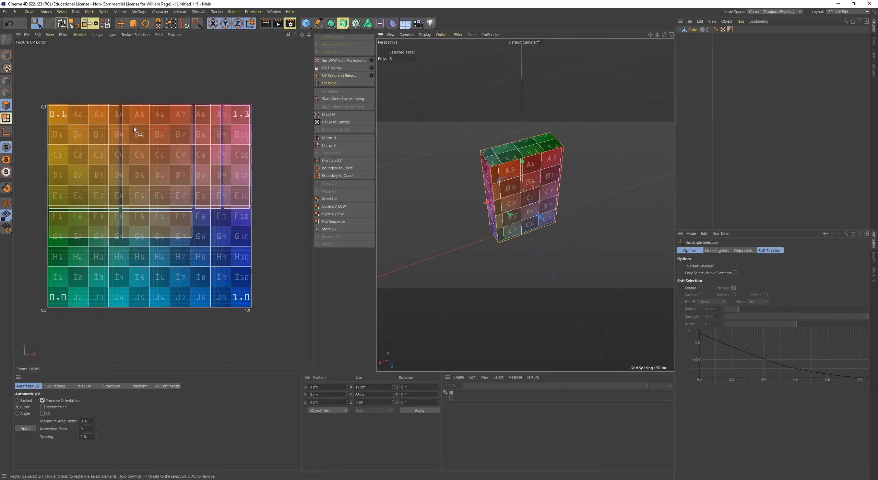
key("9")
scroll(525, 185, "up", 3)
left_click(521, 178)
left_click_drag(583, 192, 541, 194, "alt")
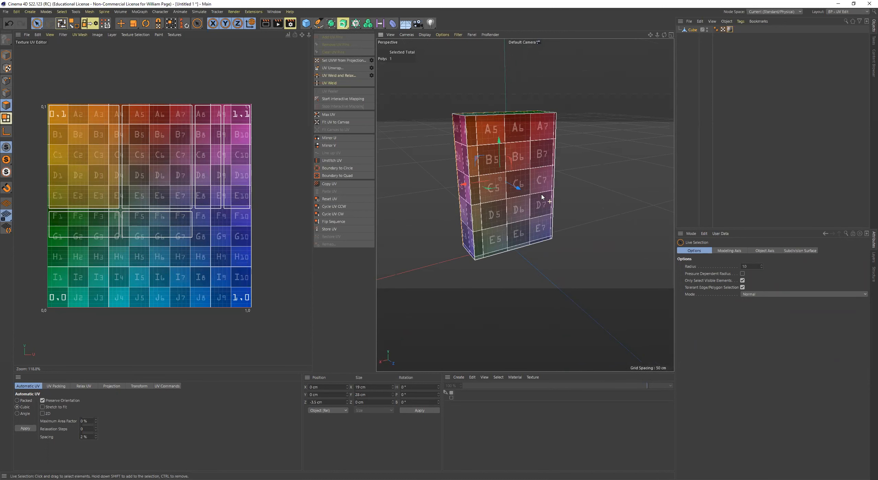
left_click(524, 157)
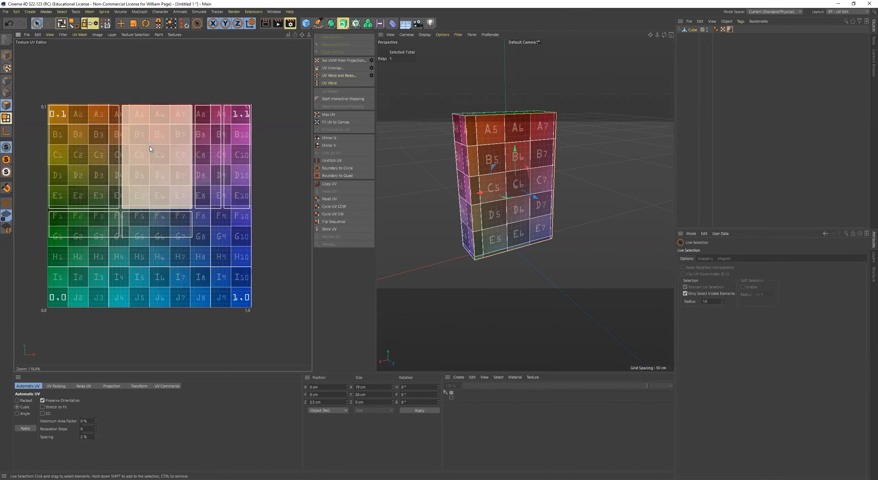
key("e")
left_click_drag(150, 148, 61, 264)
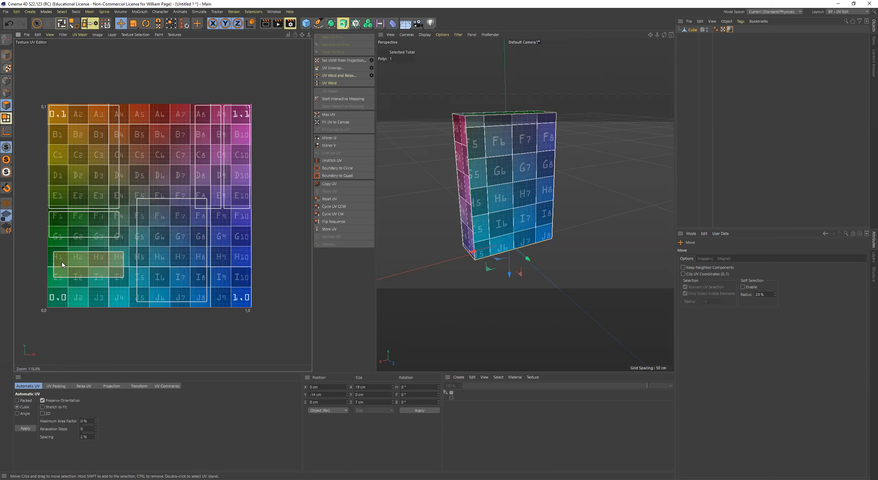
Shift the bottom-face island left along row H, and the front-face island left to span about columns 4 to 7
left_click_drag(149, 239, 131, 235)
double_click(132, 238)
left_click_drag(186, 243, 168, 242)
Move the top face's UV island to about row A and the bottom face's island to row D, both across columns 4 to 7
left_click_drag(518, 172, 498, 157, "alt")
left_click(497, 155)
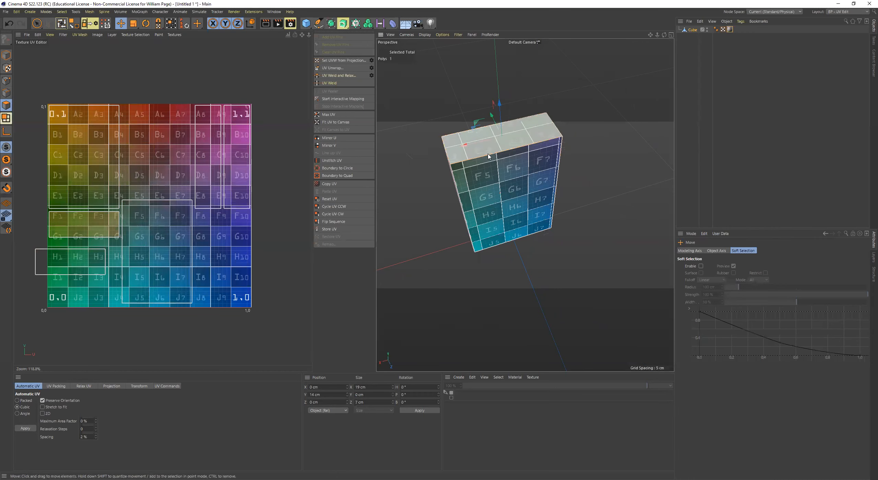
left_click_drag(121, 219, 164, 123)
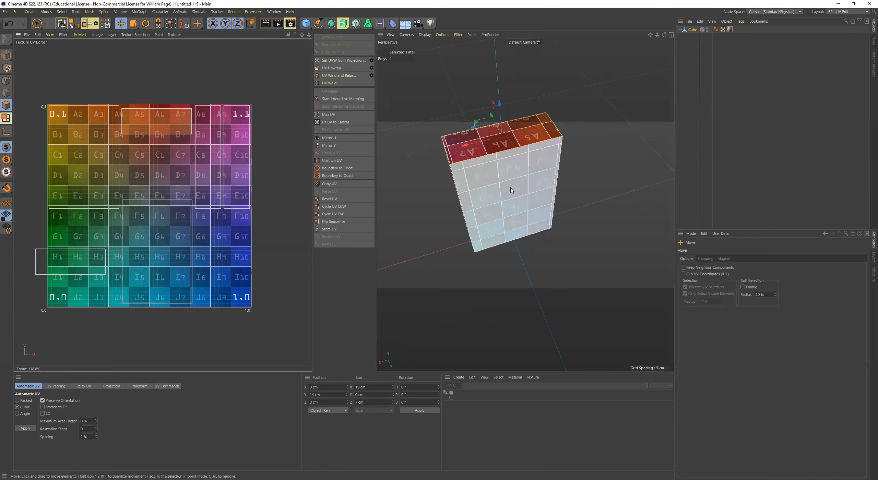
left_click(98, 272)
left_click_drag(71, 263, 160, 181)
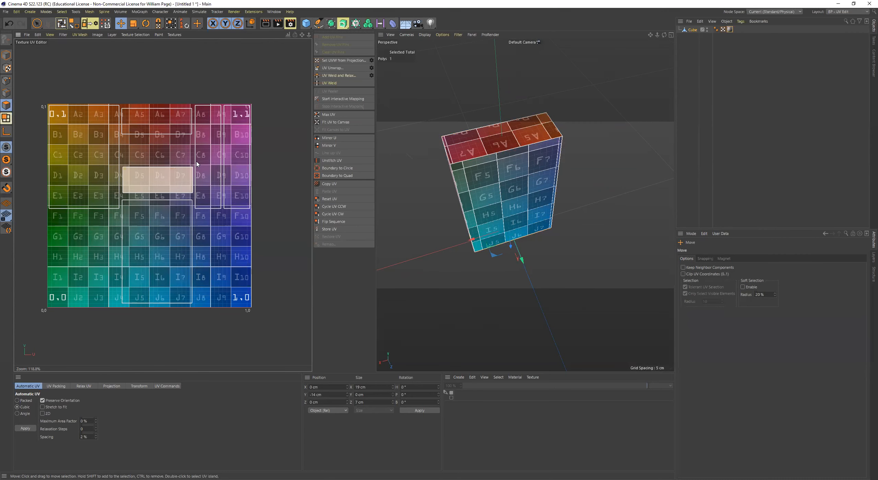
Set the UV view's background texture opacity to 89% and delete the checkerboard material tag from the Cube
left_click(50, 35)
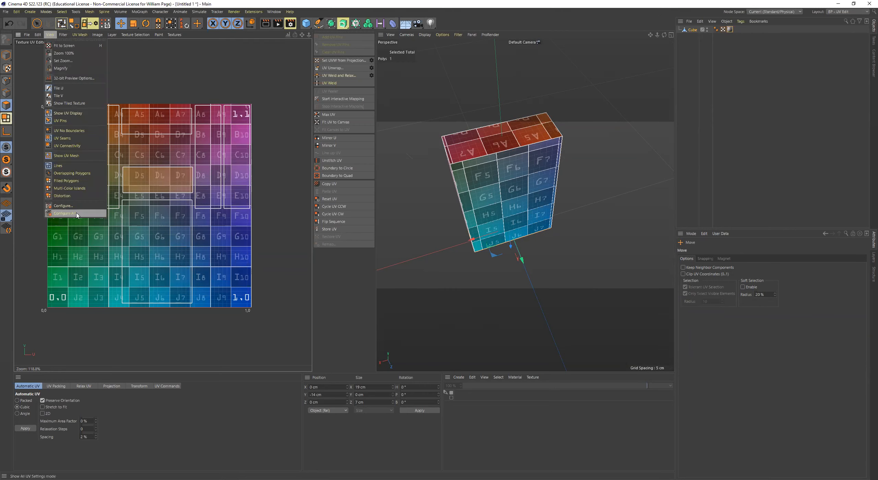
left_click(64, 205)
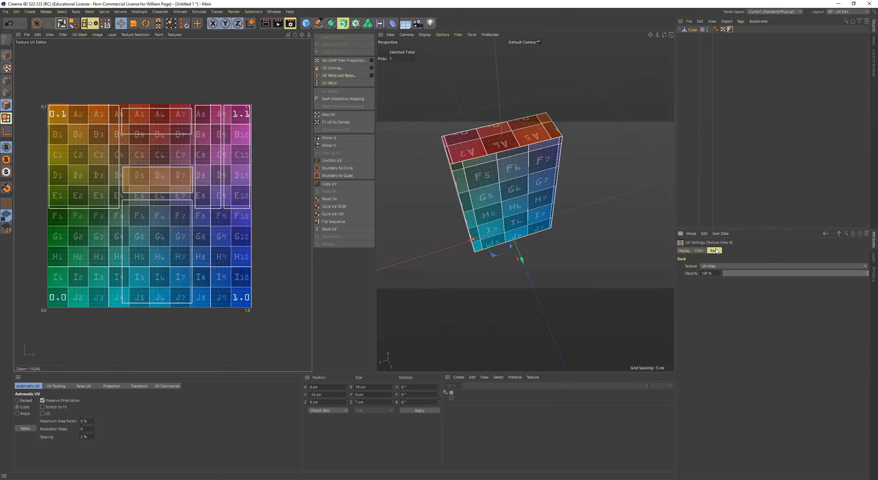
mouse_move(854, 278)
left_mouse_down()
mouse_move(769, 278)
mouse_move(854, 276)
left_mouse_up()
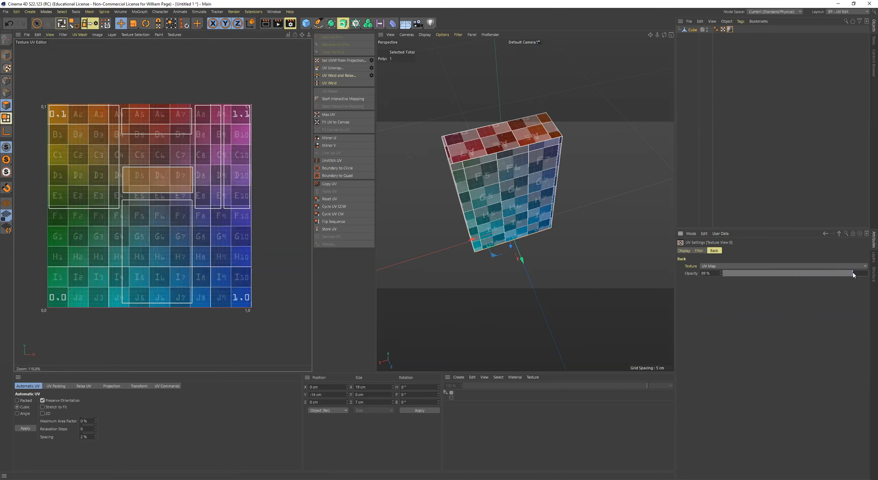
left_click(729, 30)
key("Delete")
Nudge the bottom-face UV island slightly in row D and examine the UV Map texture on the cube from several sides
mouse_move(183, 249)
left_mouse_down()
mouse_move(186, 227)
mouse_move(181, 245)
left_mouse_up()
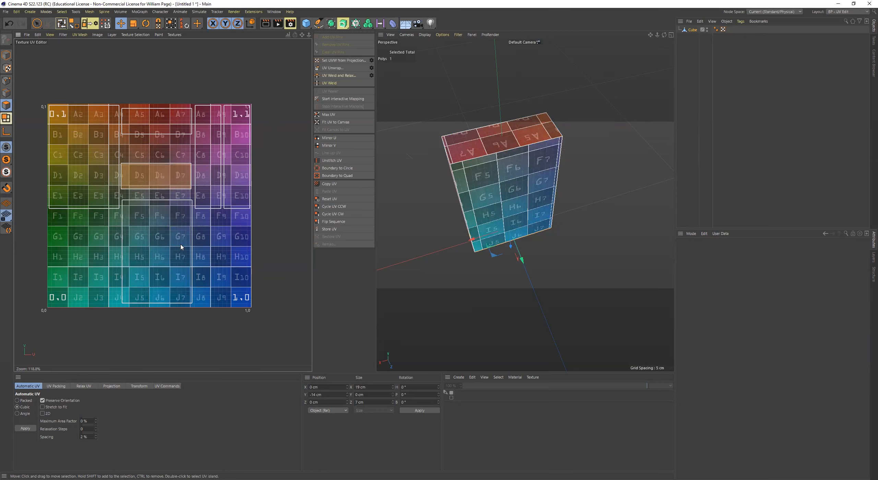
mouse_move(290, 239)
left_mouse_down()
mouse_move(286, 219)
mouse_move(295, 241)
left_mouse_up()
left_click_drag(548, 221, 572, 221, "alt")
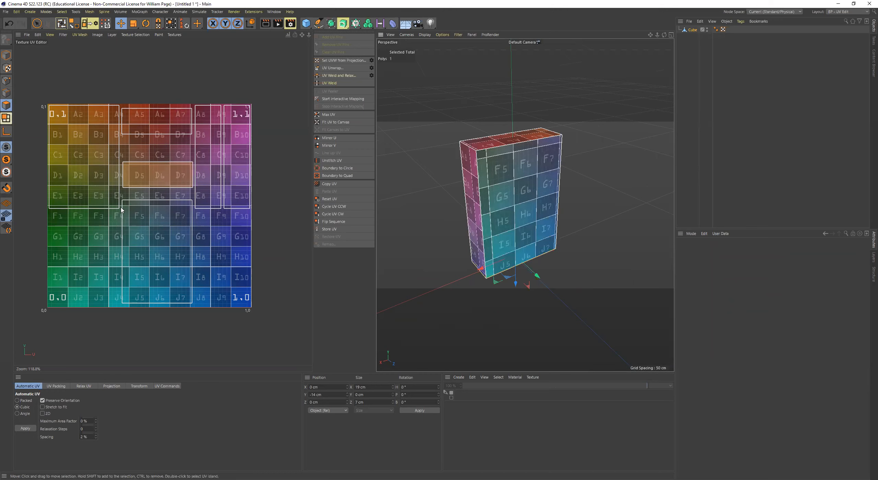
mouse_move(638, 250)
left_mouse_down("alt")
mouse_move(603, 235)
mouse_move(673, 230)
mouse_move(653, 242)
left_mouse_up("alt")
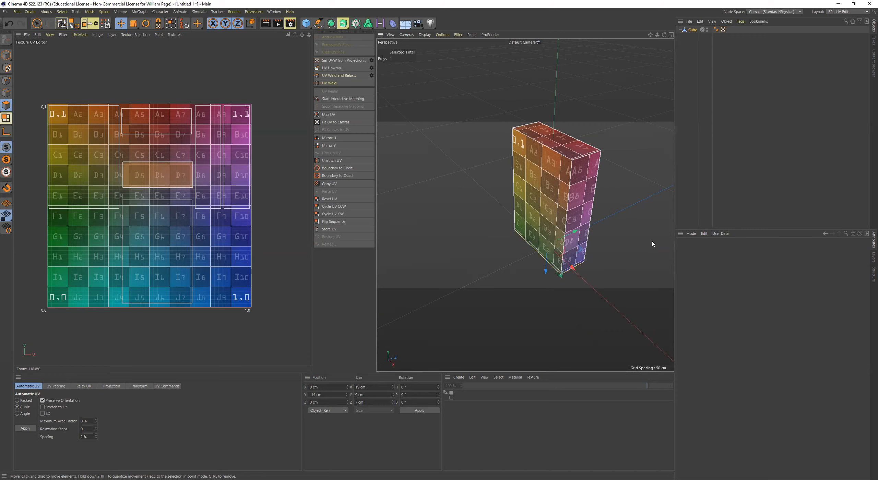
left_click_drag(653, 244, 525, 222, "alt")
left_click_drag(541, 208, 621, 209, "alt")
left_click_drag(546, 209, 507, 206, "alt")
Select the UV island in columns 1 to 4, move it down to about rows B to G, and try the Rotate tool on it
left_click(95, 167)
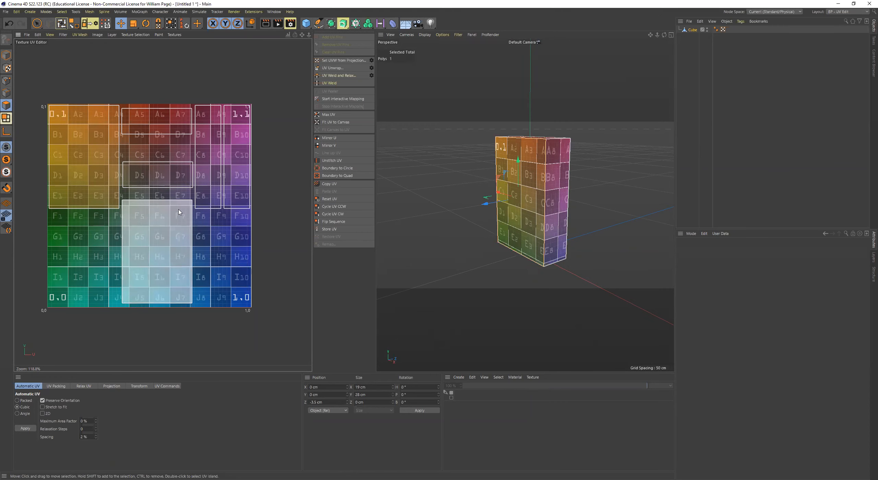
left_click_drag(86, 188, 123, 183)
key("r")
left_click_drag(125, 241, 112, 227)
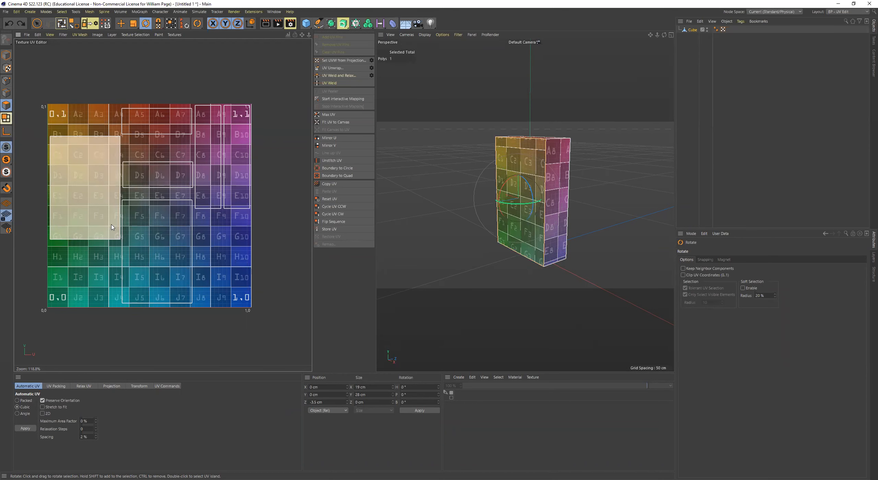
Try the Scale and Non-Uniform Scale tools, and pick the same large face and its island with Live Selection
key("t")
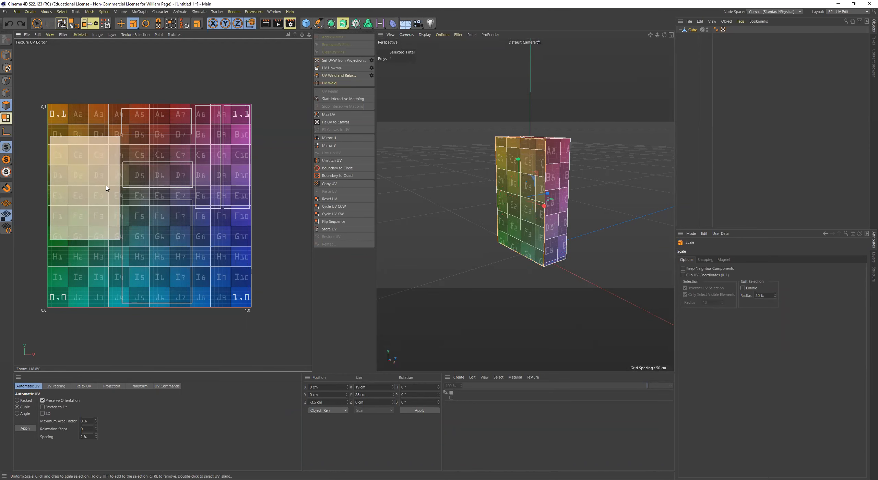
left_click_drag(134, 23, 151, 42)
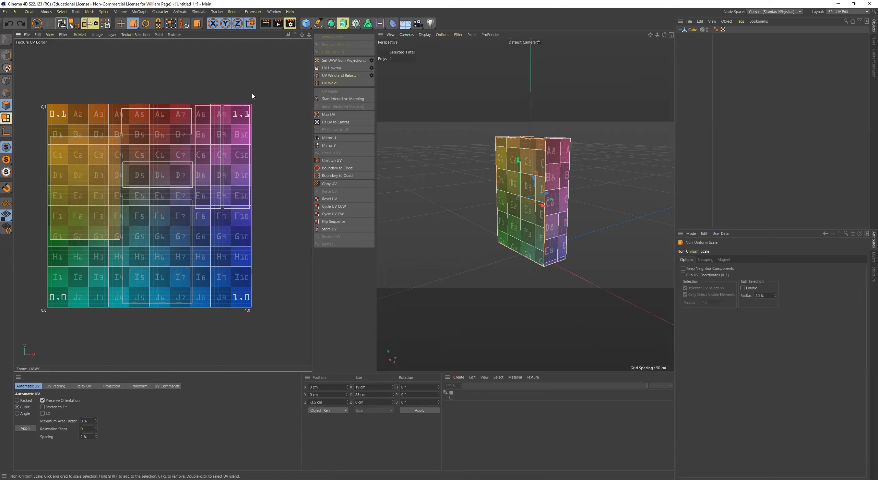
left_click(37, 24)
left_click(519, 213)
left_click(98, 187)
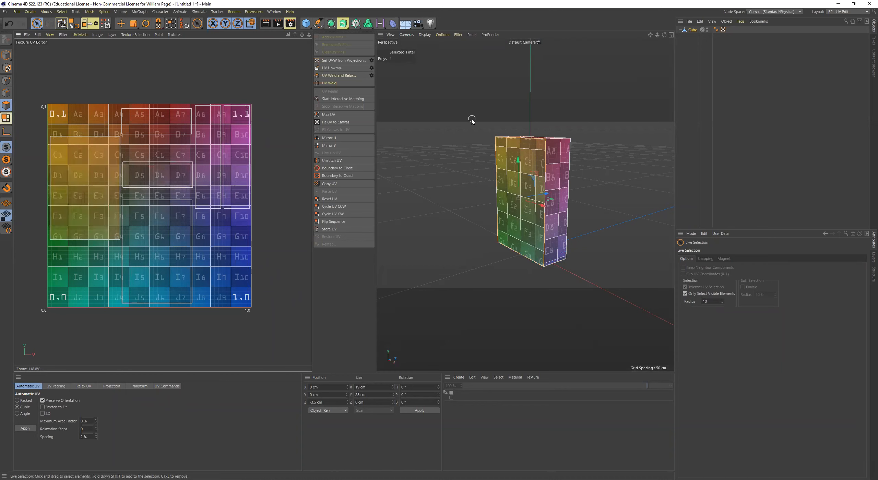
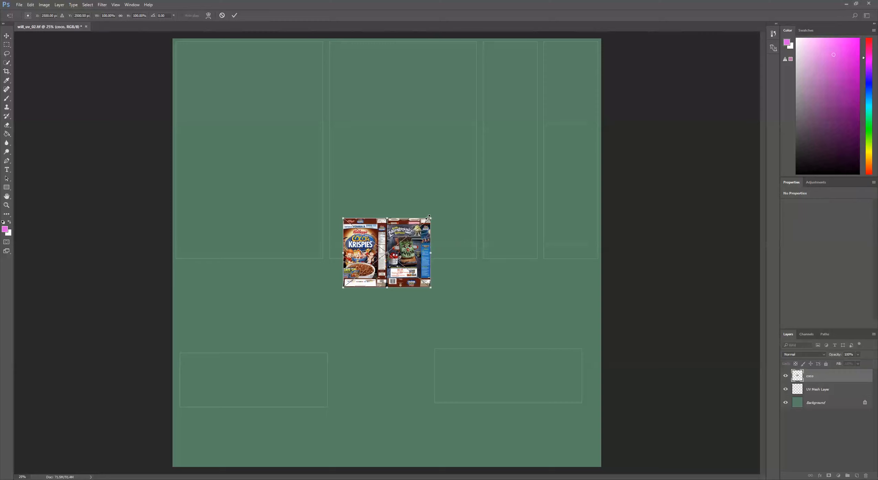
In Photoshop, enlarge the placed cereal box image to about 340% over the UV mesh and apply the transform
left_click_drag(431, 217, 573, 105)
left_click_drag(340, 289, 276, 341)
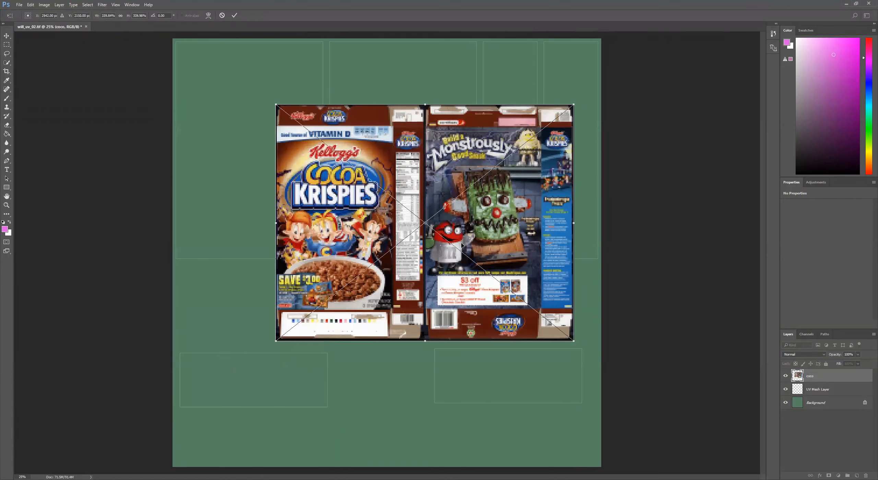
key("Return")
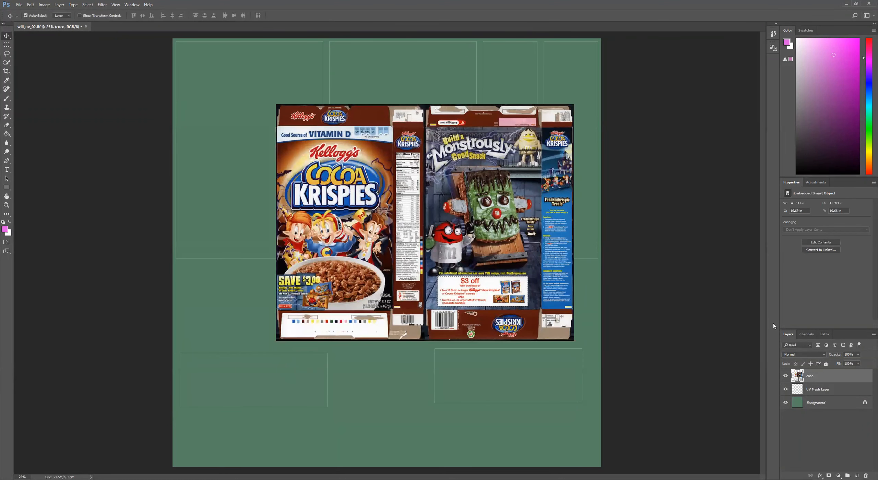
Marquee-select the Cocoa Krispies front panel, copy it to a new layer, and hide the coco layer
left_click(7, 45)
left_click_drag(277, 126, 394, 310)
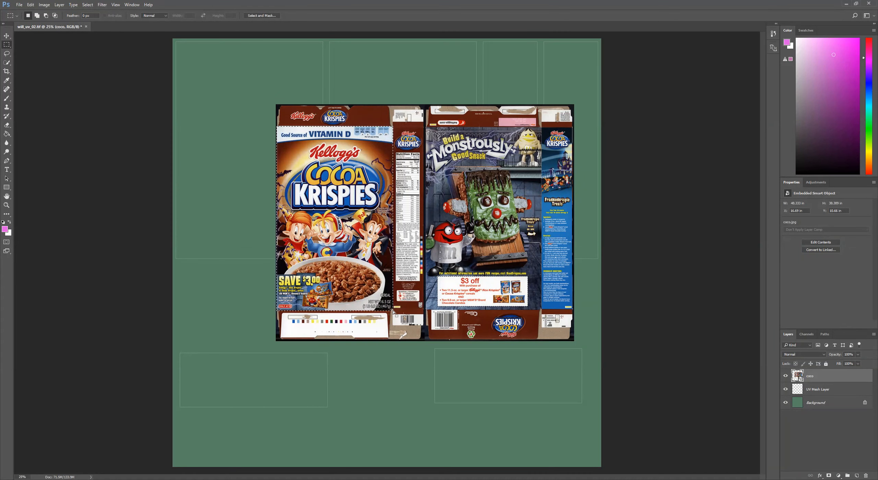
right_click(343, 203)
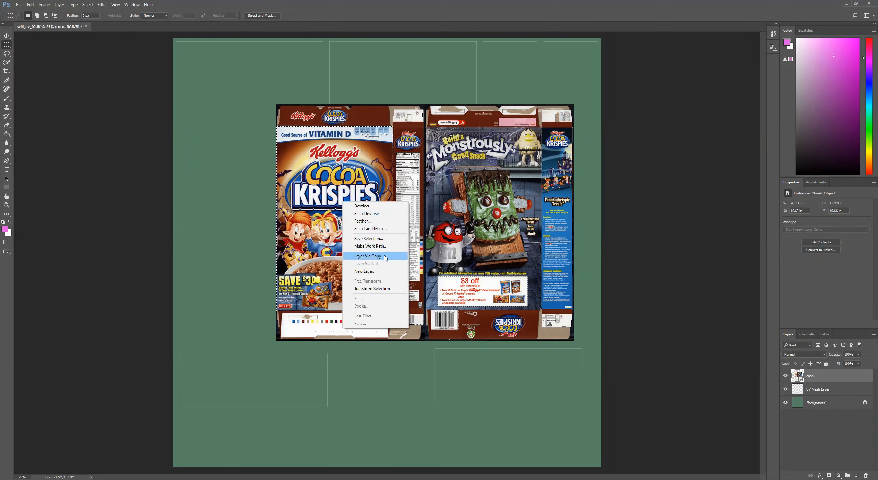
left_click(367, 256)
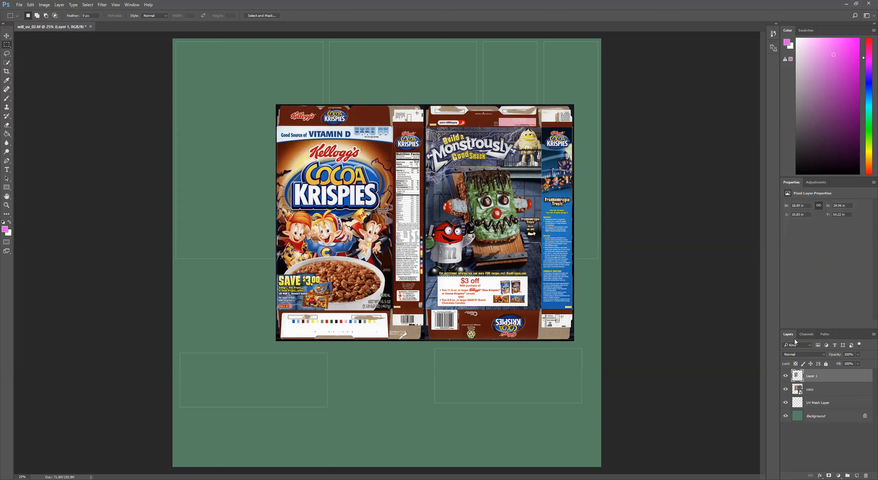
left_click(785, 390)
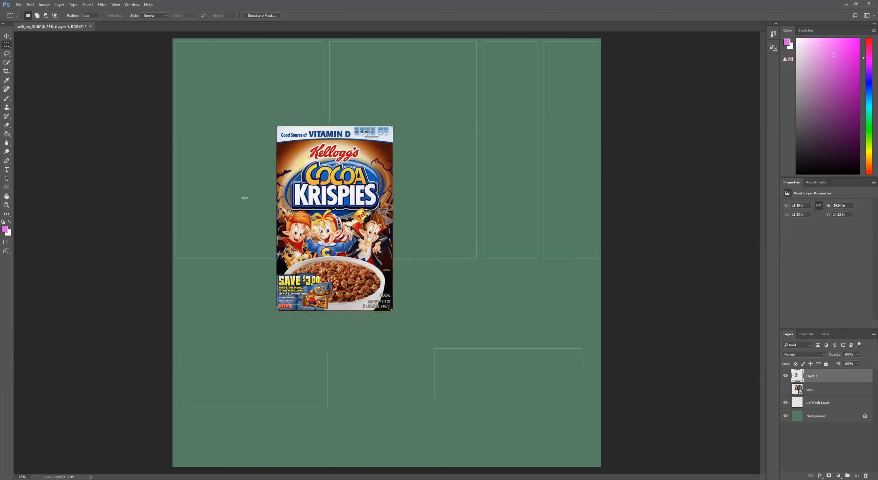
Move the copied front panel over the first large UV rectangle, scale and stretch it to cover the outline, and apply the transform
left_click(6, 35)
left_click_drag(341, 180, 258, 114)
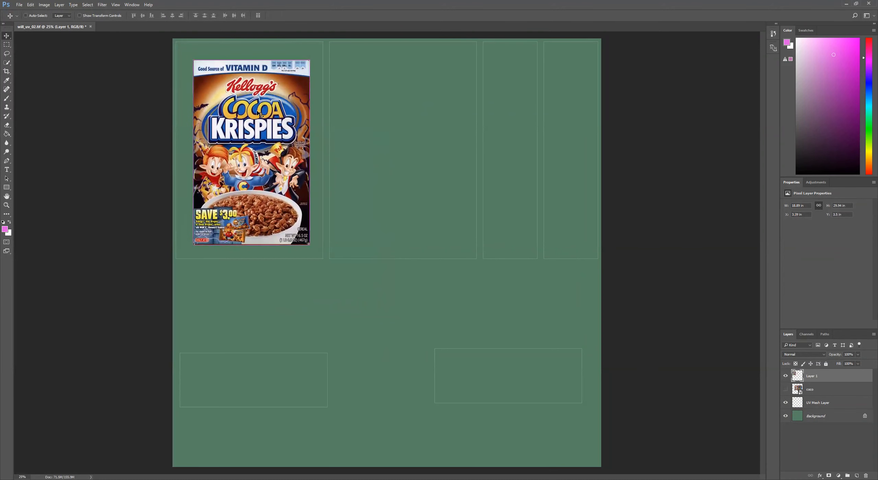
key("ctrl+t")
left_click_drag(310, 60, 332, 45)
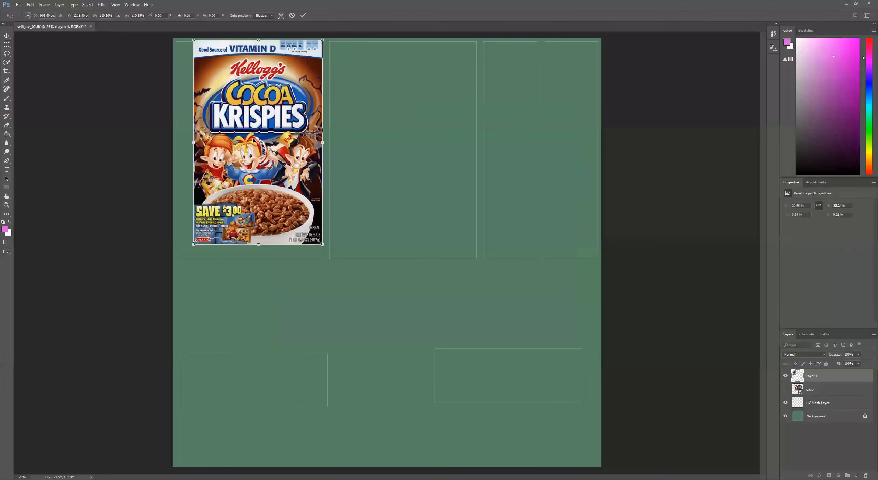
left_click_drag(261, 167, 263, 151)
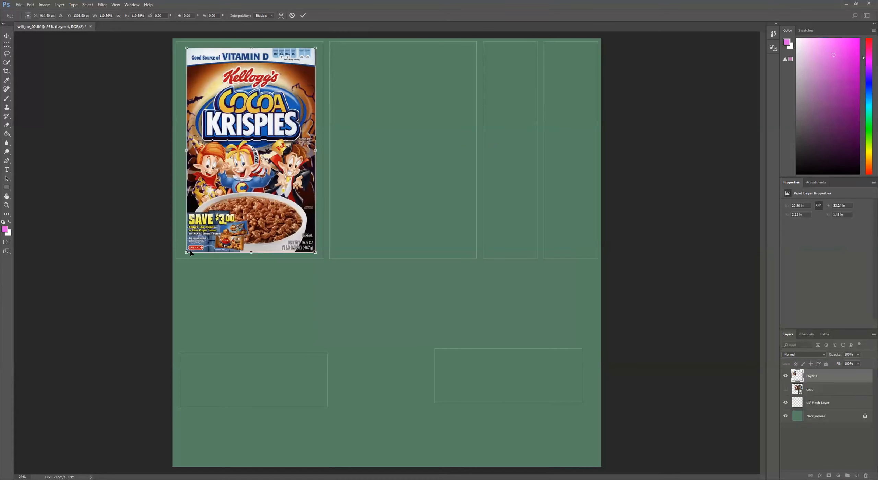
left_click_drag(185, 254, 181, 261)
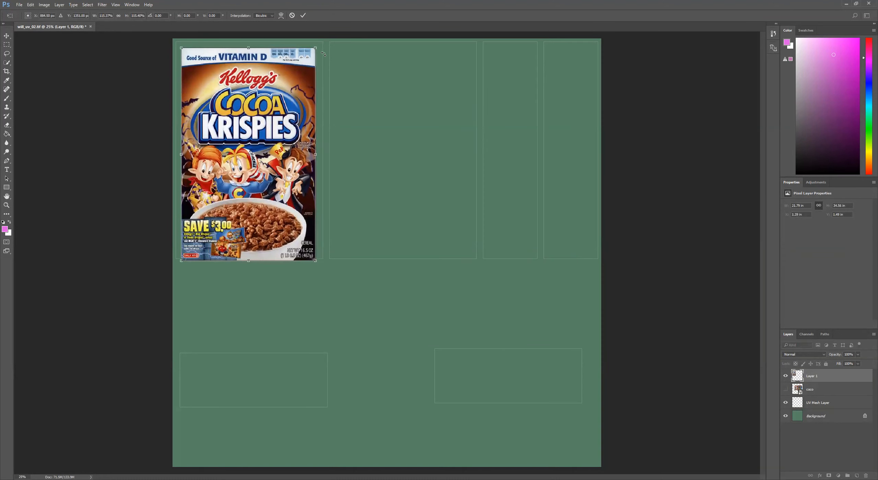
left_click_drag(316, 48, 320, 39)
left_click_drag(180, 149, 172, 150)
left_click_drag(321, 150, 324, 149)
key("Return")
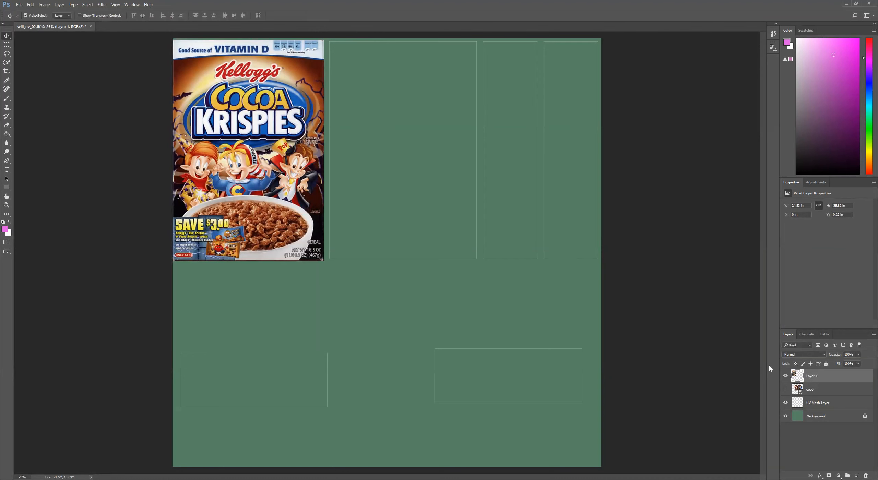
With Layer 1 hidden, marquee-select the Monstrously Good Snack back panel on the coco layer and copy it to a new layer, leaving coco hidden
left_click(785, 377)
left_click(785, 389)
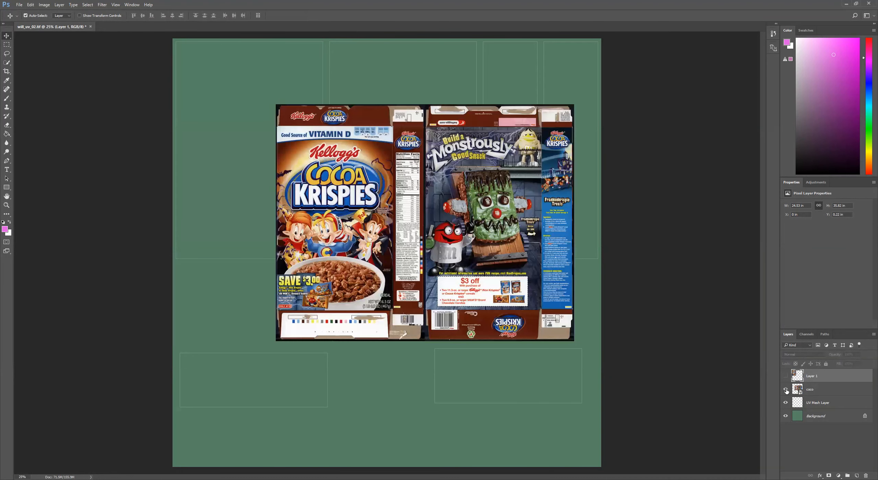
left_click(6, 45)
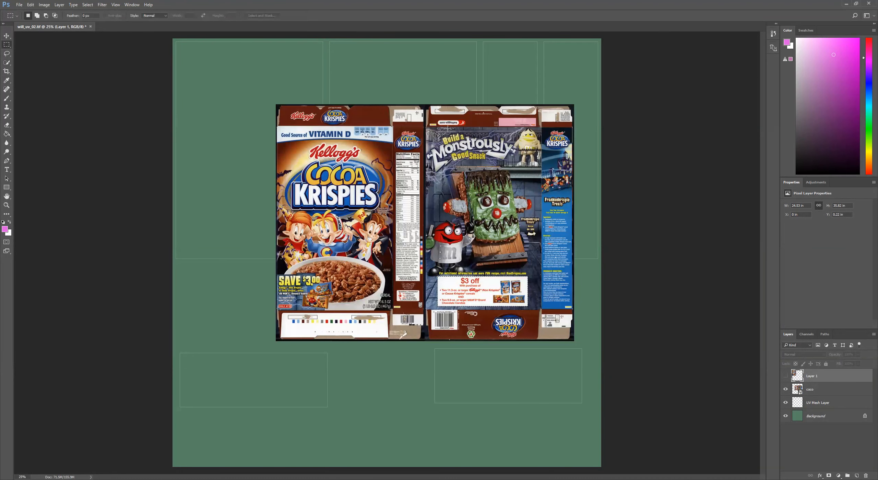
left_click_drag(425, 127, 540, 311)
right_click(461, 191)
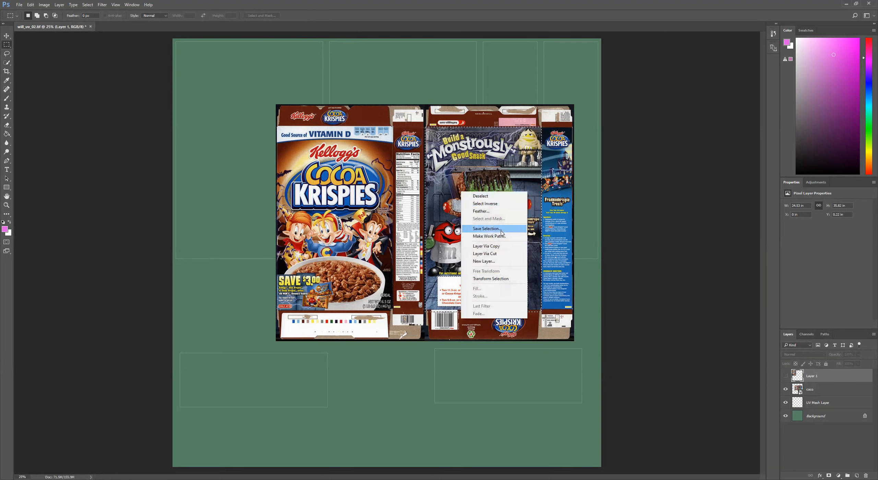
left_click(813, 391)
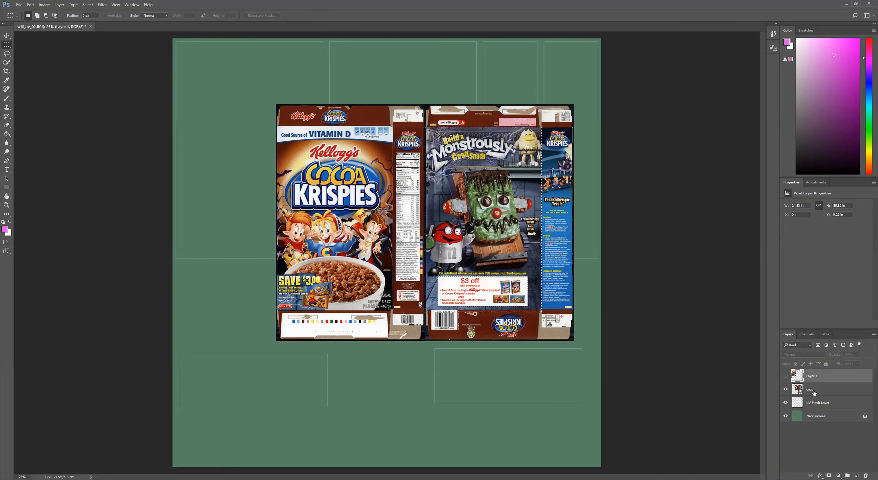
left_click(813, 391)
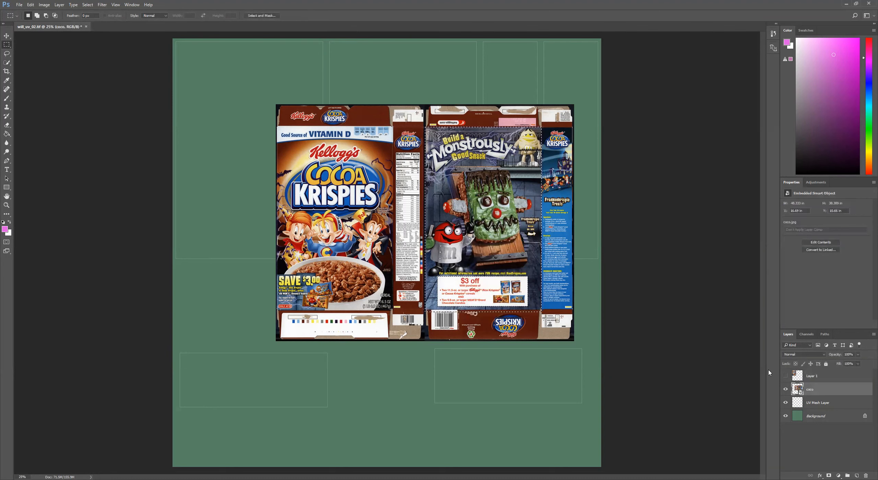
right_click(444, 175)
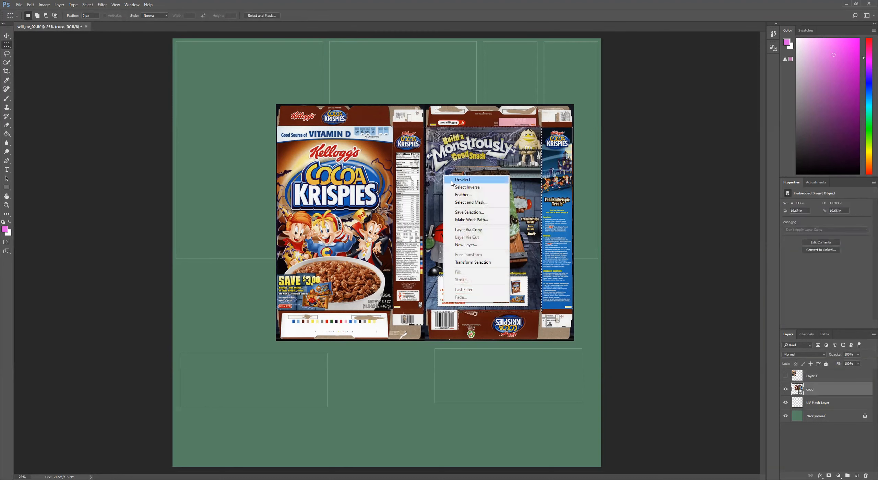
left_click(481, 229)
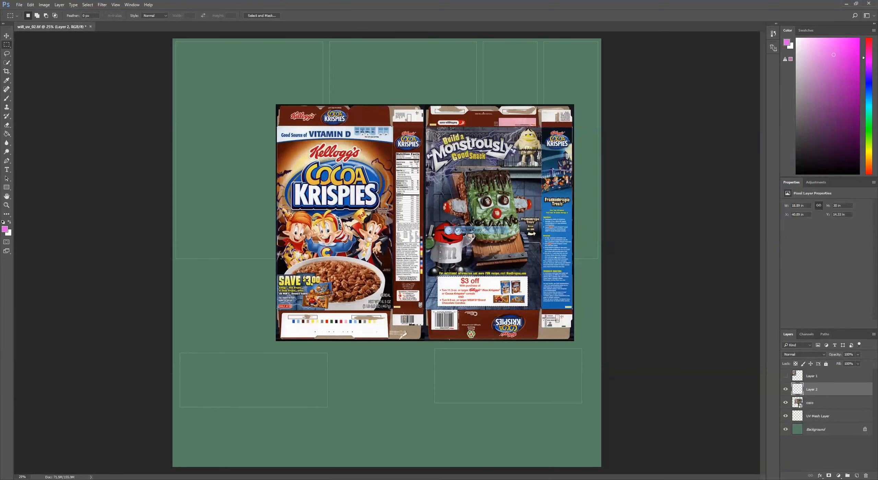
left_click(785, 403)
Move the copied back panel over the second large UV rectangle, scale and stretch it to cover the outline, and apply the transform
key("v")
left_click_drag(440, 181, 381, 132)
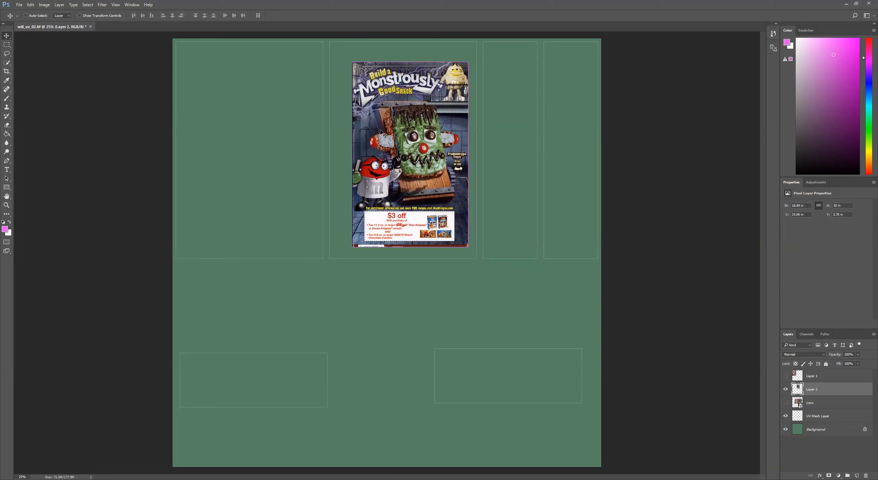
key("ctrl+t")
left_click_drag(469, 62, 476, 49)
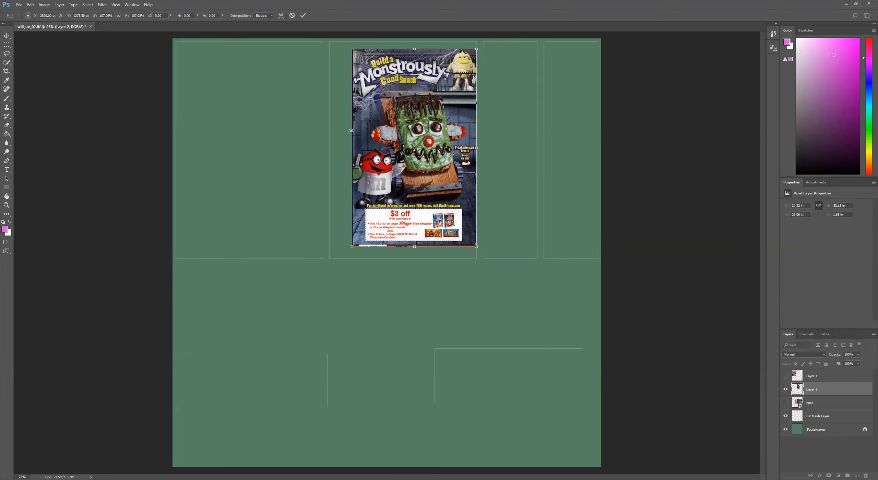
mouse_move(353, 49)
left_mouse_down()
mouse_move(345, 32)
mouse_move(346, 41)
left_mouse_up()
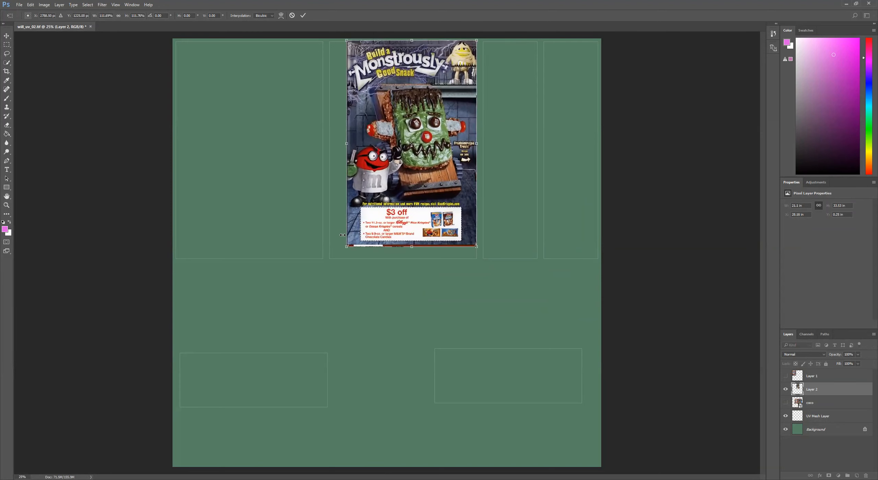
mouse_move(347, 246)
left_mouse_down()
mouse_move(330, 264)
mouse_move(334, 255)
left_mouse_up()
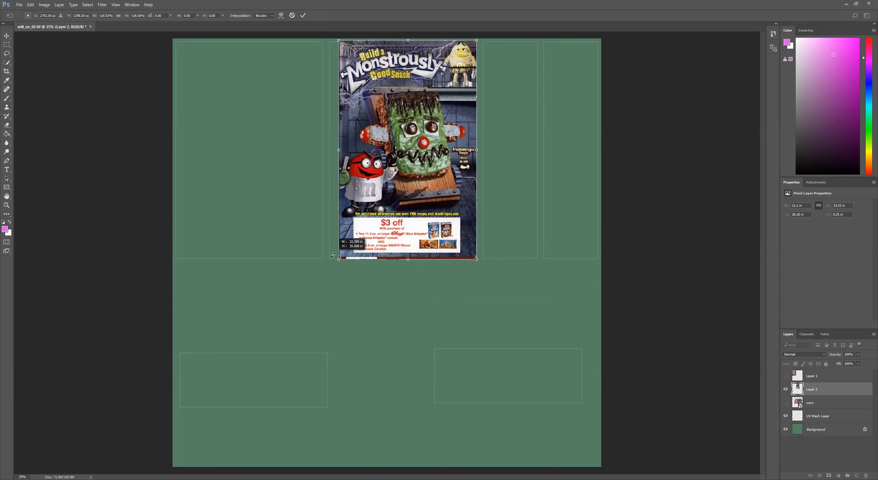
left_click_drag(394, 200, 388, 203)
left_click_drag(471, 42, 472, 40)
left_click_drag(472, 152, 477, 151)
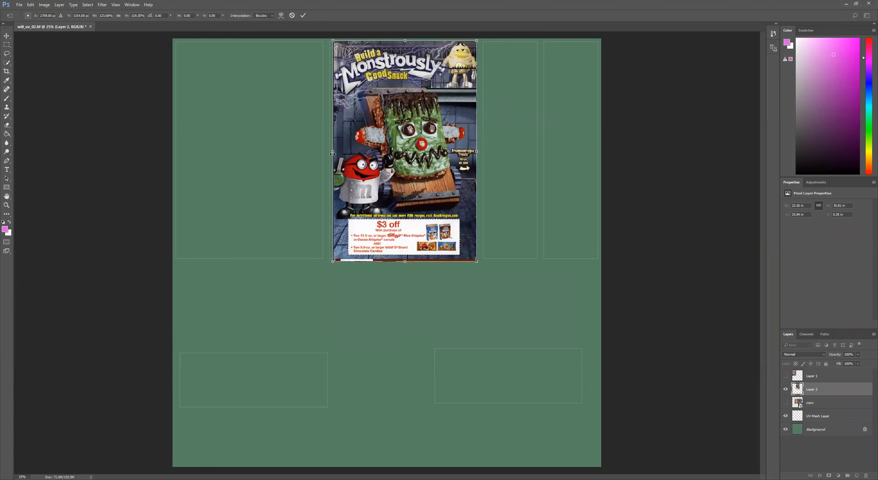
left_click_drag(330, 152, 327, 152)
key("Return")
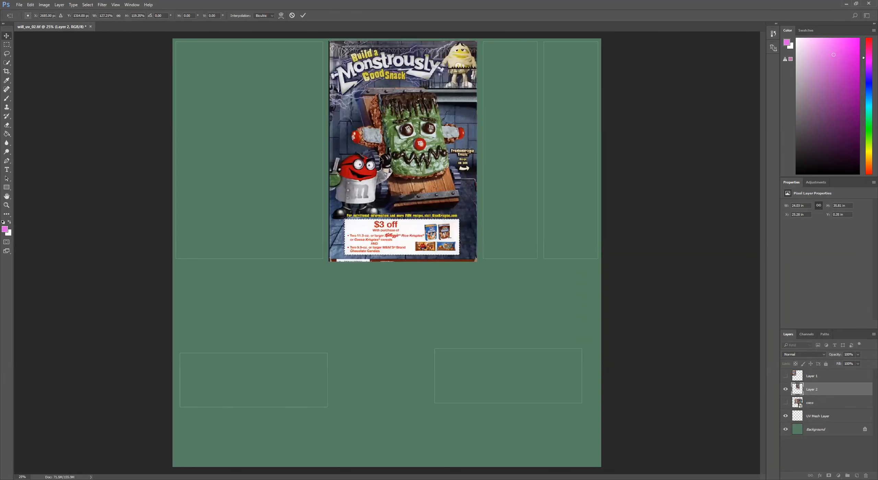
With Layer 2 hidden, marquee-select the blue Frankenkrispie Treats side panel on coco and copy it to a new layer, leaving coco hidden
left_click(786, 389)
left_click(785, 403)
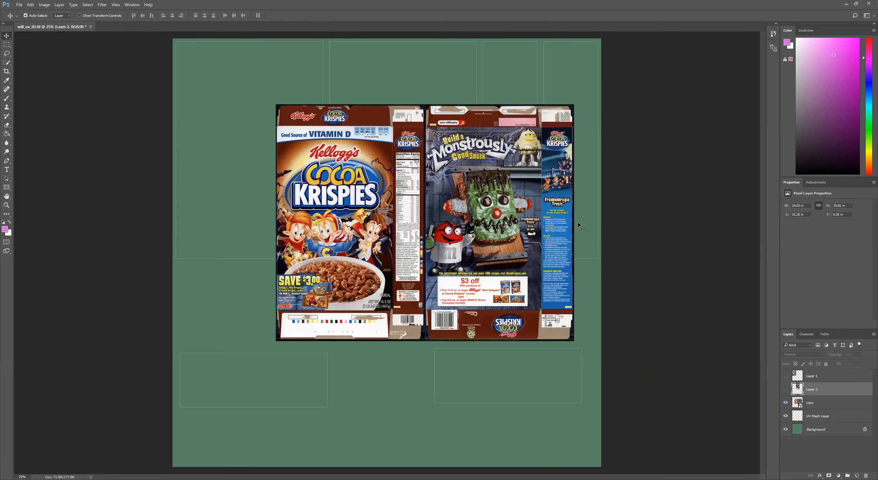
left_click(6, 44)
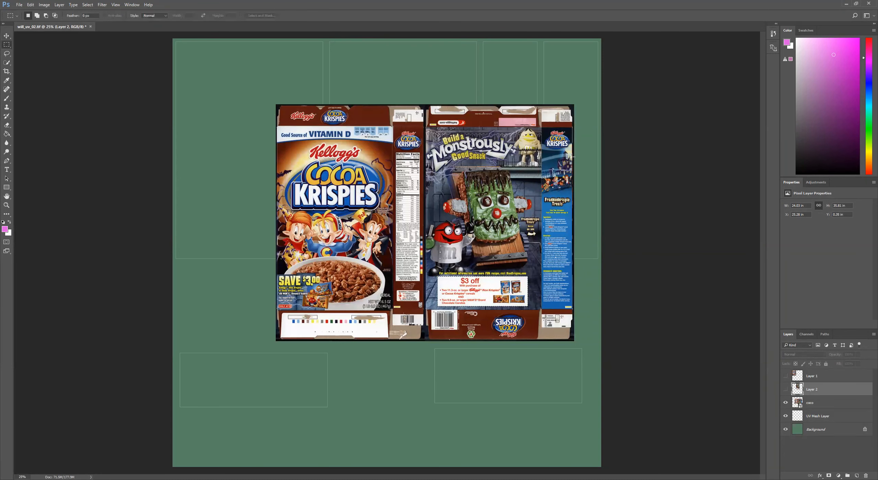
left_click_drag(541, 121, 573, 310)
left_click(820, 403)
right_click(550, 196)
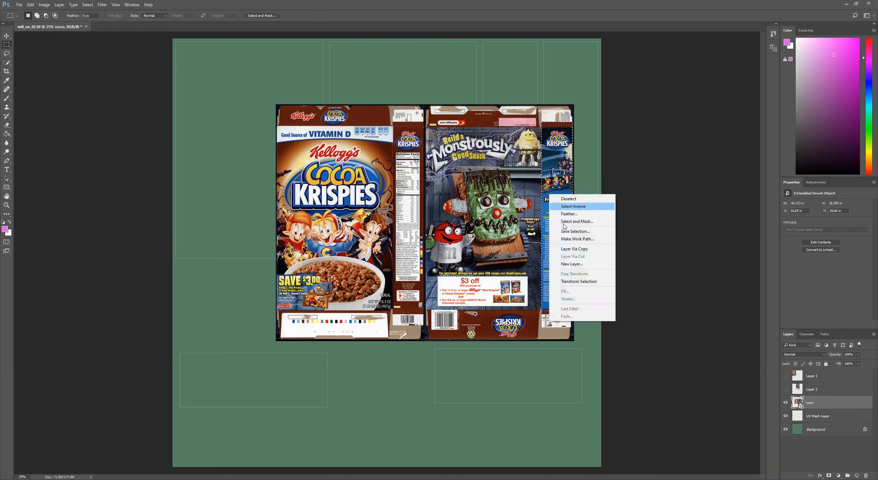
left_click(565, 249)
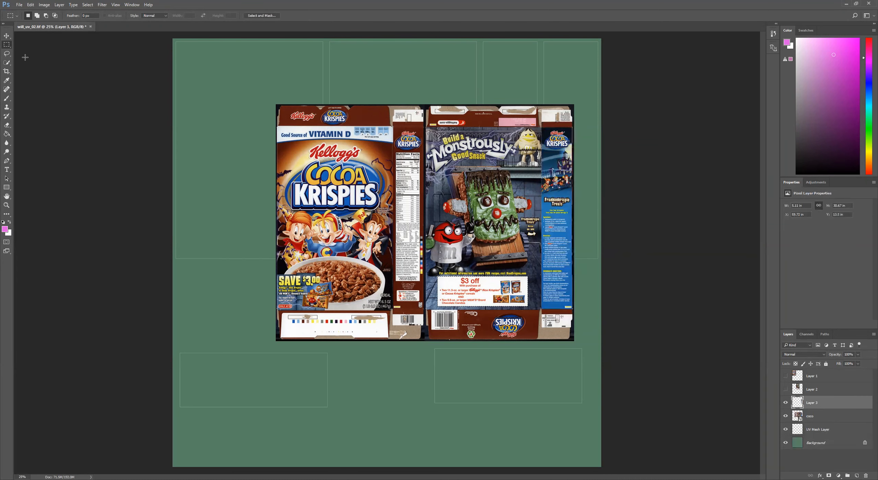
left_click(785, 416)
Move the copied blue side panel over the first narrow UV rectangle, scale and widen it to fill the outline, and apply the transform
left_click(6, 36)
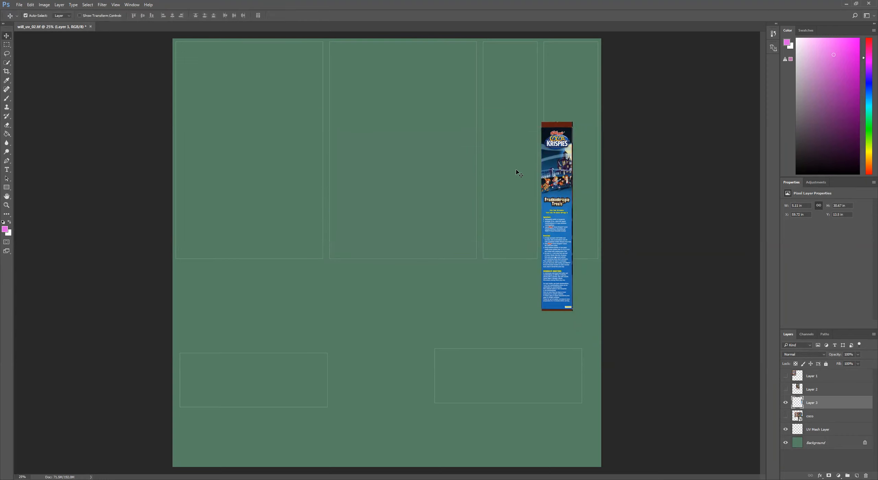
left_click_drag(552, 179, 508, 115)
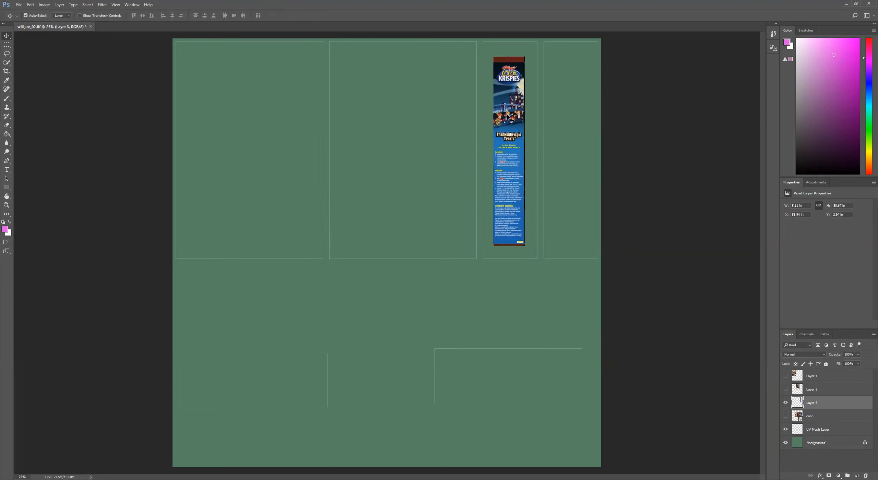
key("ctrl+t")
left_click_drag(524, 56, 527, 42)
left_click_drag(493, 247, 486, 259)
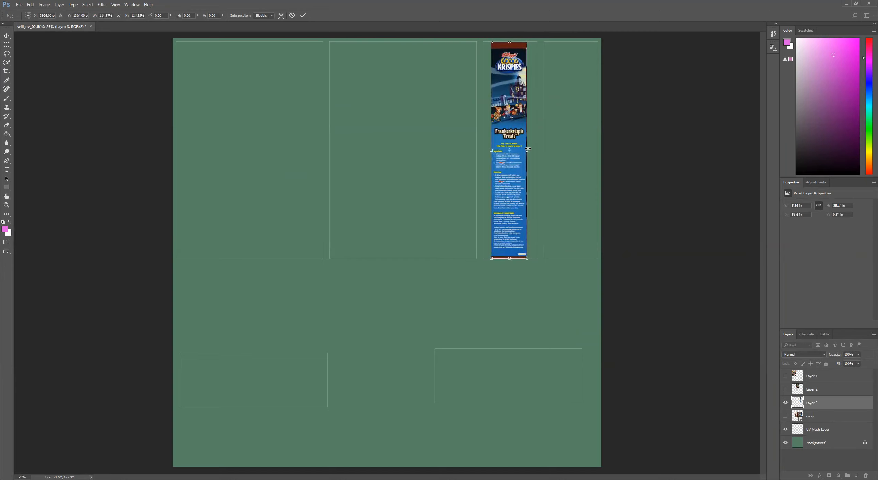
left_click_drag(527, 150, 483, 150)
key("Return")
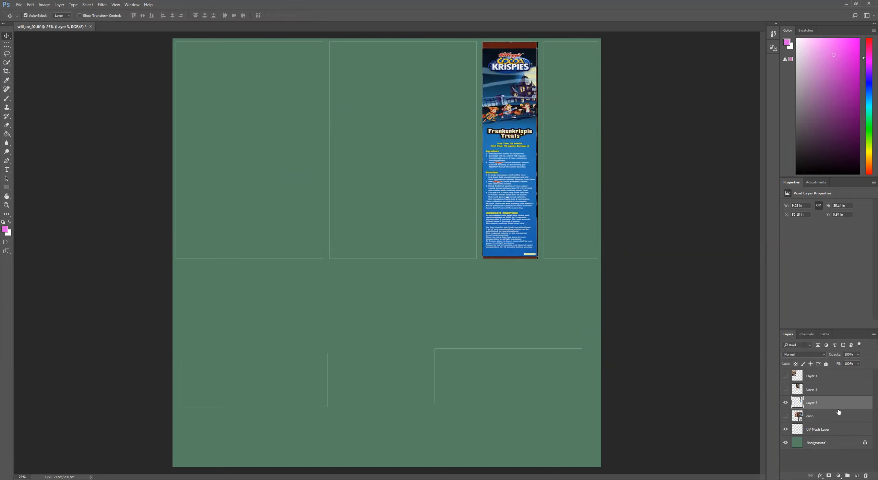
With Layer 3 hidden, marquee-select the Nutrition Facts side panel on coco and copy it to a new layer, leaving coco hidden
left_click(786, 403)
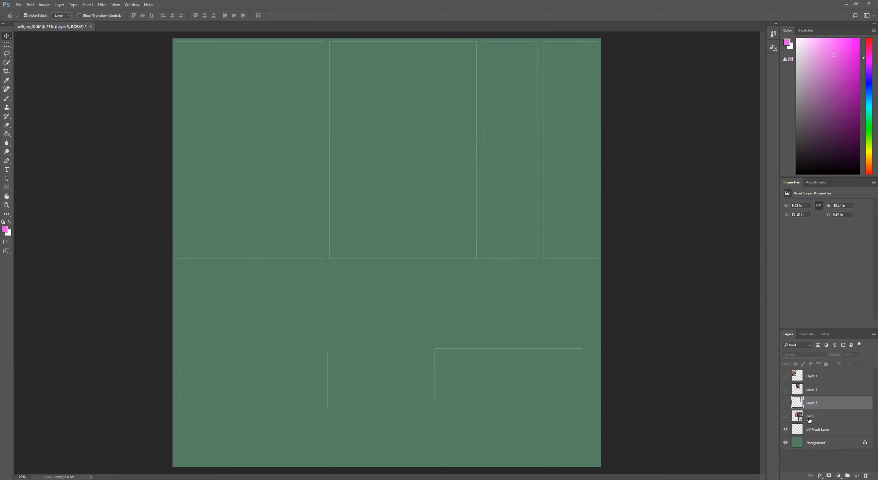
left_click(785, 417)
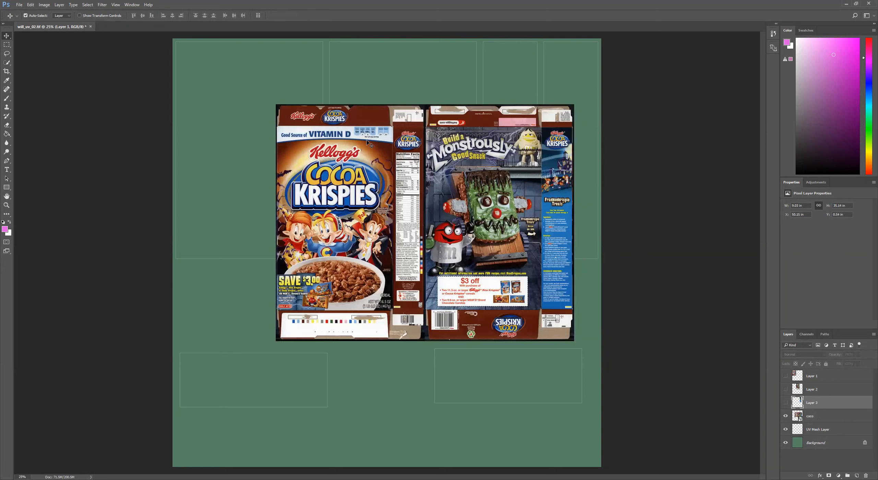
left_click(7, 45)
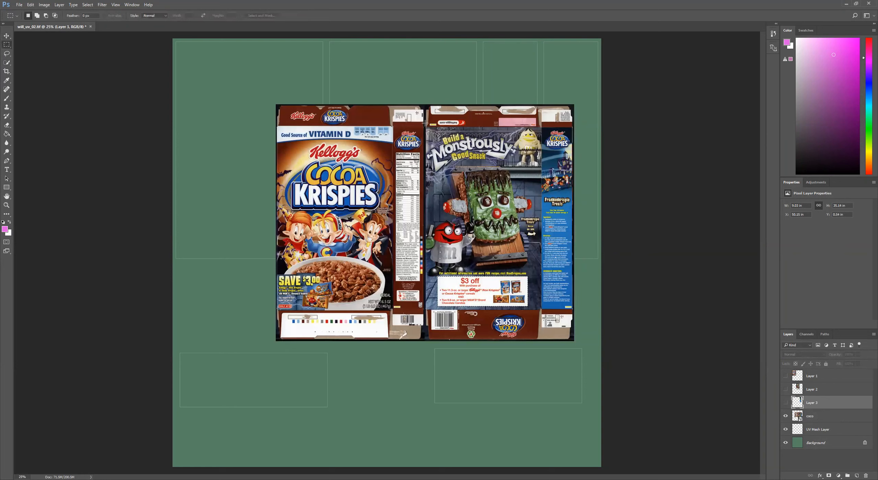
left_click_drag(424, 128, 392, 313)
right_click(404, 196)
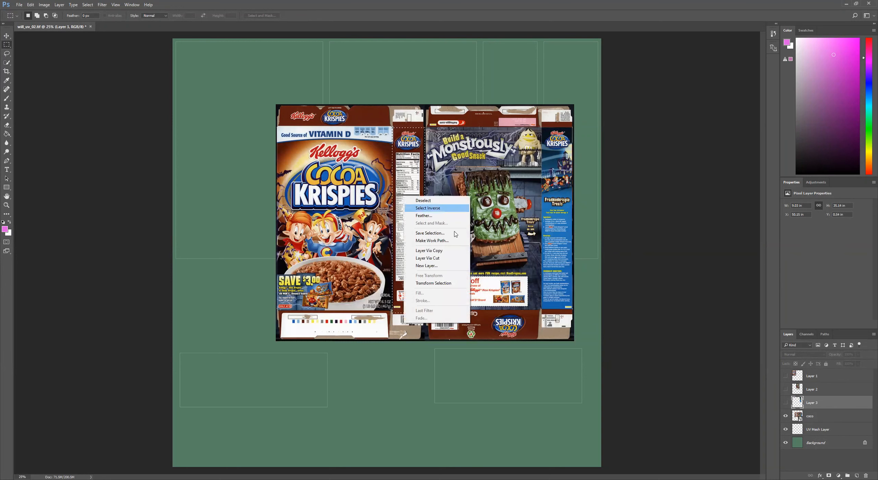
left_click(801, 404)
left_click(810, 416)
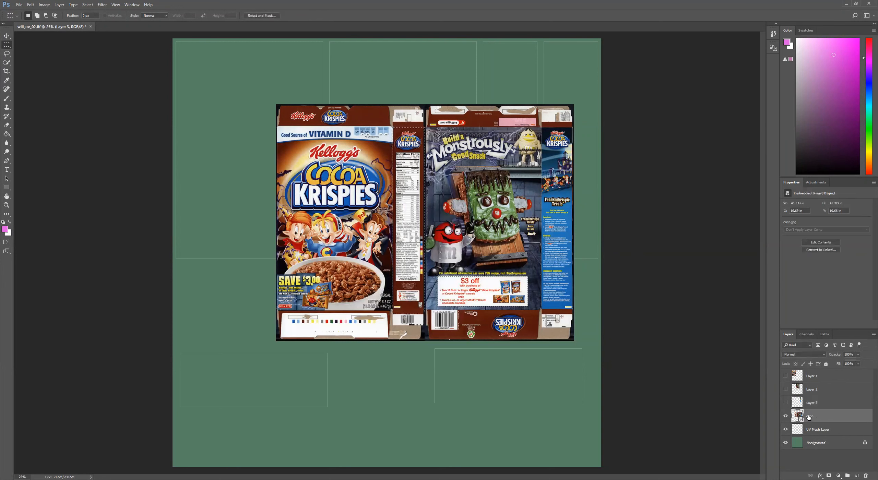
right_click(402, 188)
left_click(425, 244)
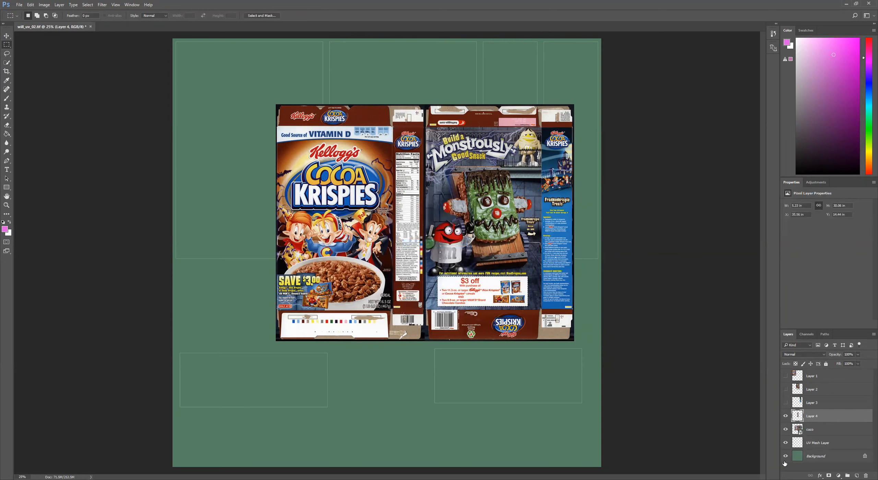
left_click(786, 430)
Move the copied Nutrition Facts panel over the second narrow UV rectangle, scale and widen it to cover the outline, and apply the transform
left_click(6, 35)
left_click_drag(426, 177, 466, 148)
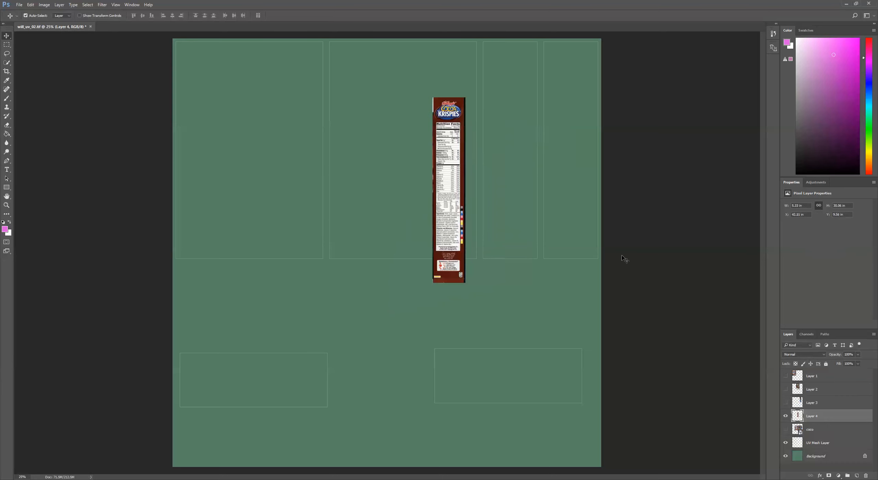
left_click(785, 403)
left_click(786, 402)
left_click_drag(443, 177, 565, 136)
key("ctrl+t")
left_click_drag(588, 56, 590, 41)
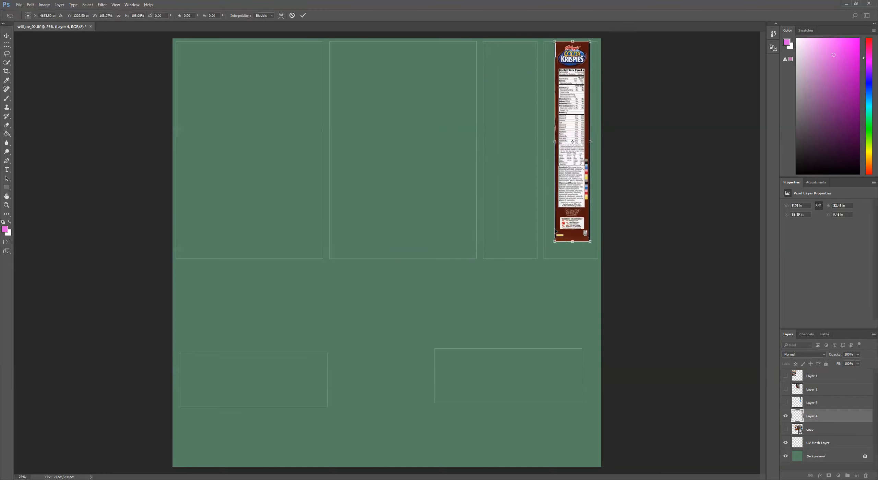
left_click_drag(554, 241, 548, 251)
left_click_drag(546, 257, 545, 260)
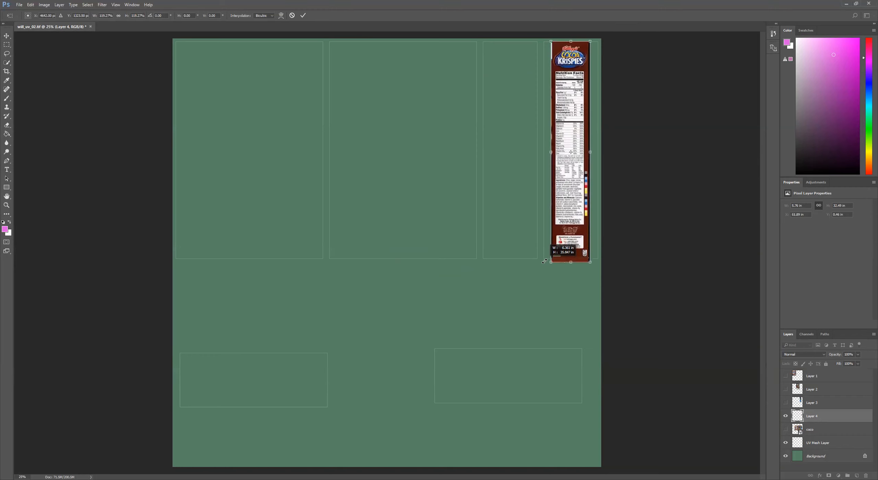
left_click_drag(548, 150, 601, 151)
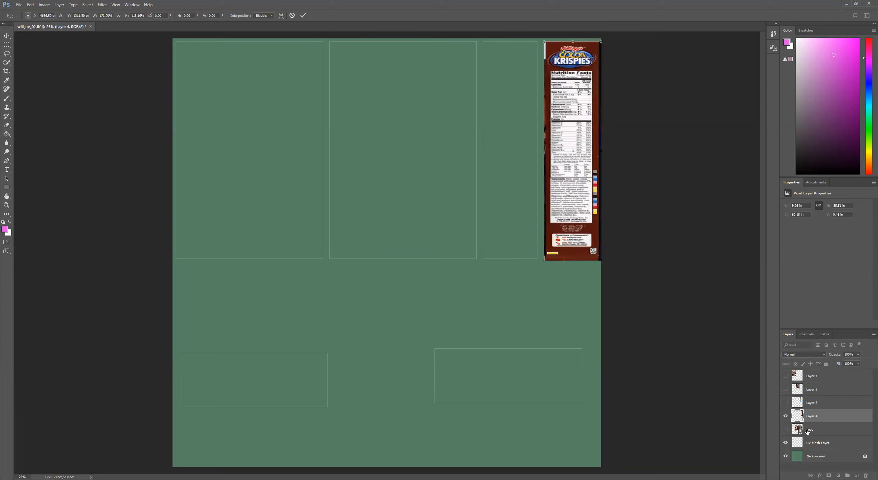
key("Return")
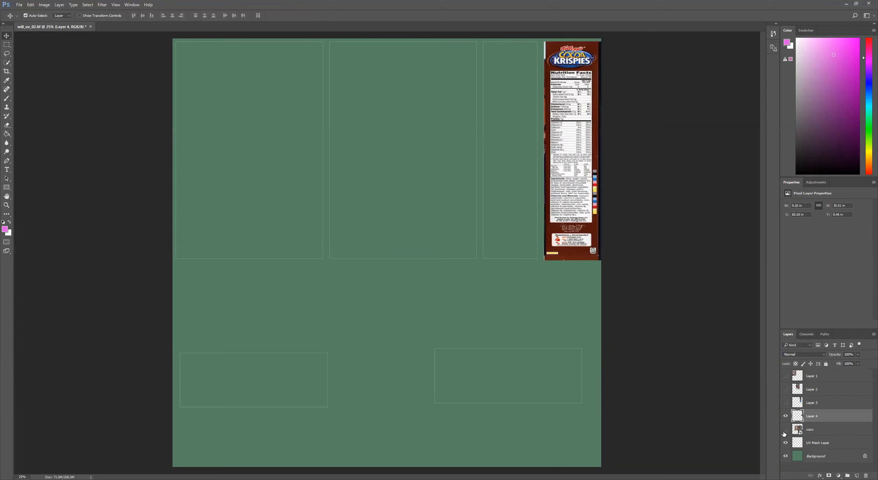
With Layer 4 hidden, marquee-select the brown top flap above the front panel on coco and copy it to a new layer, leaving coco hidden
left_click(786, 416)
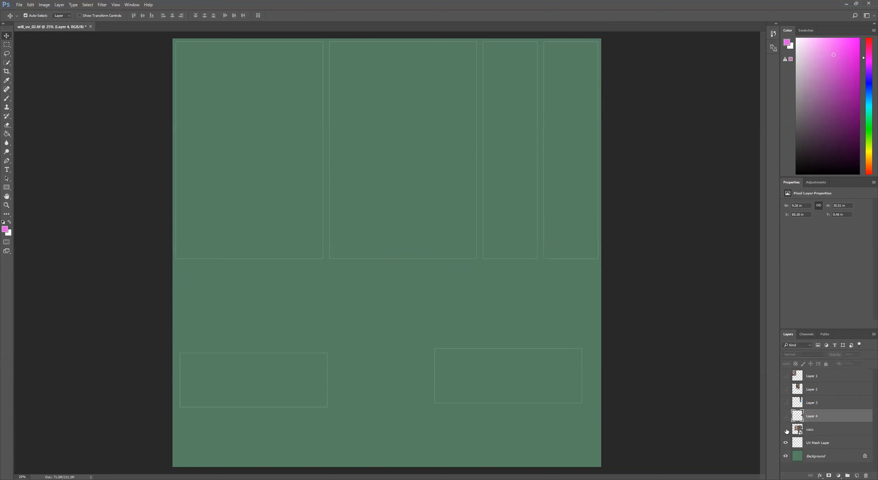
left_click(786, 429)
left_click(5, 45)
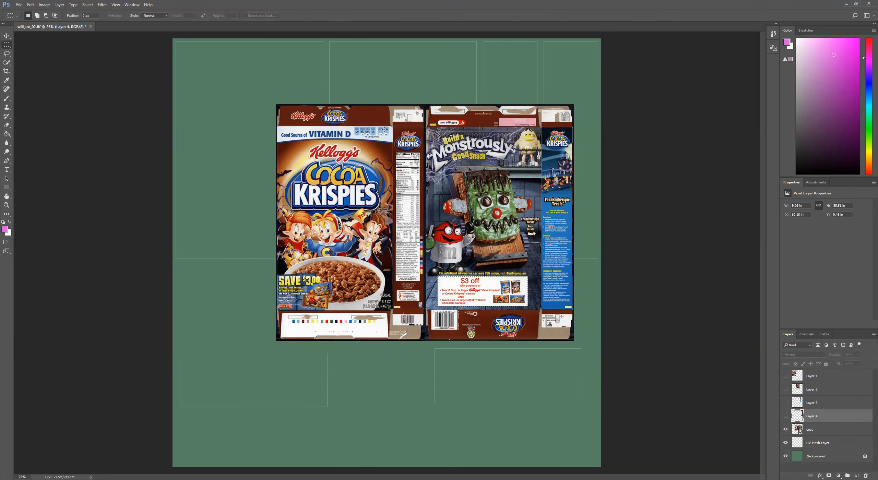
left_click_drag(391, 127, 279, 105)
left_click(814, 426)
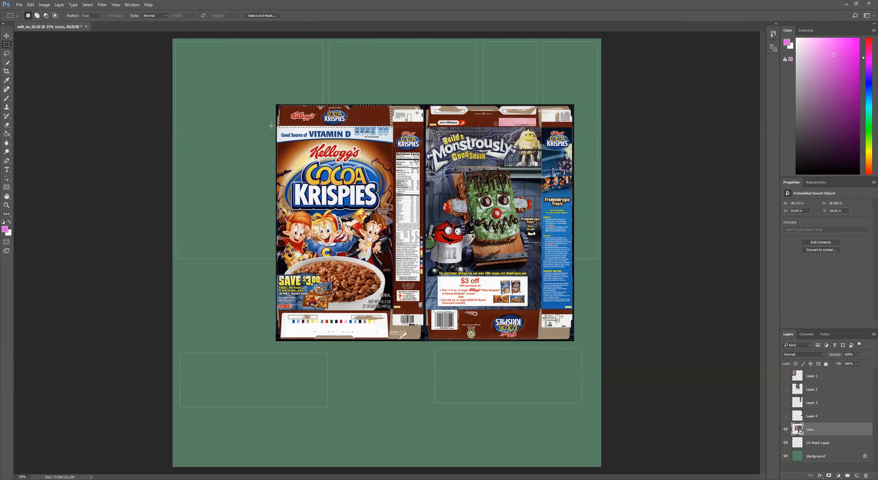
right_click(312, 123)
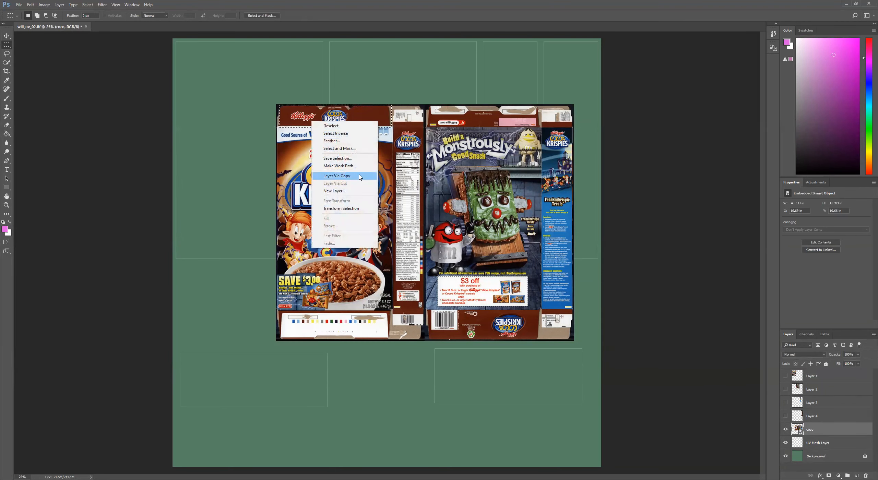
left_click(336, 175)
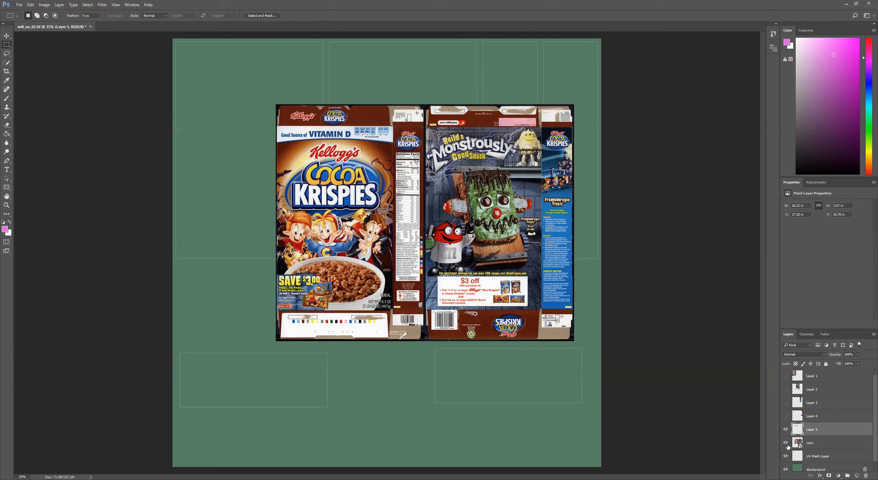
left_click(786, 443)
Move the copied top flap over the lower-left UV rectangle, scale and stretch it to cover the outline, and apply the transform
left_click(7, 35)
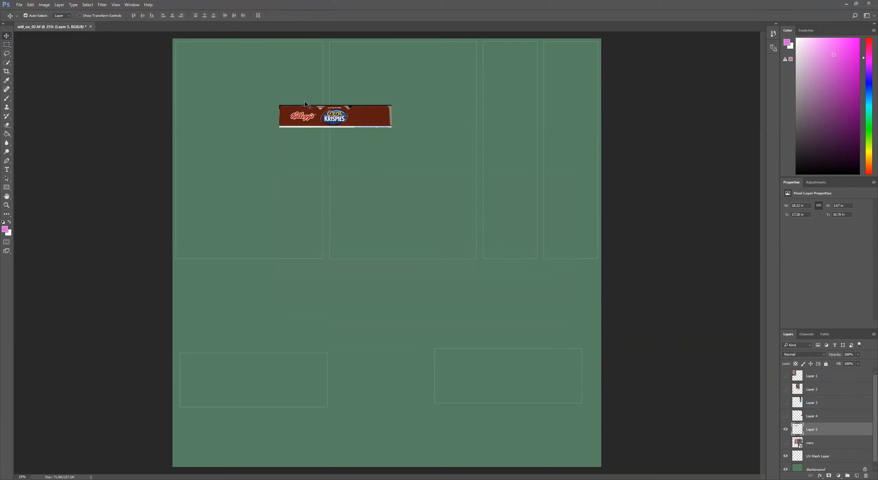
left_click_drag(338, 131, 258, 396)
key("ctrl+t")
left_click_drag(313, 367, 328, 357)
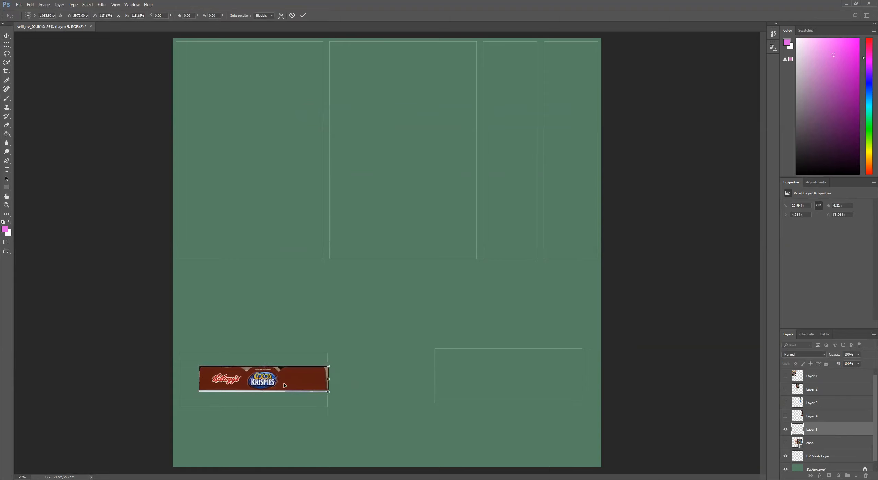
left_click_drag(198, 393, 178, 396)
left_click_drag(255, 361, 255, 347)
mouse_move(254, 398)
left_mouse_down()
mouse_move(254, 410)
mouse_move(263, 385)
left_mouse_up()
double_click(256, 394)
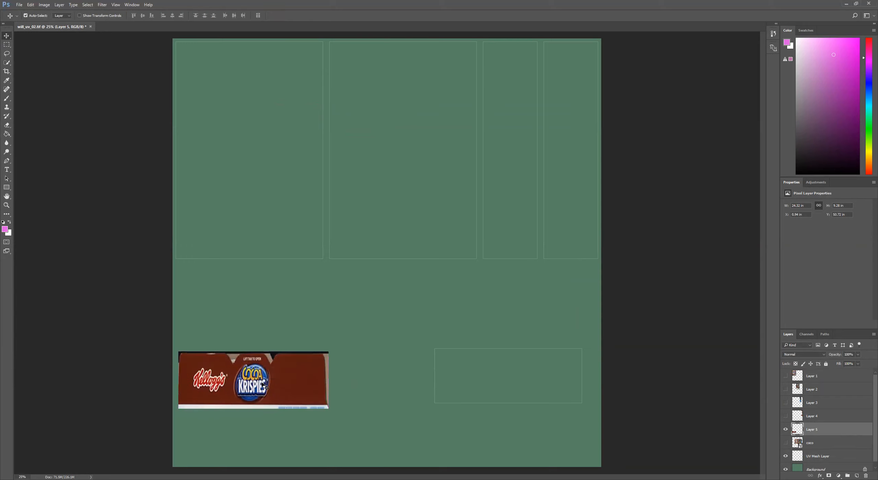
With Layer 5 hidden, marquee-select the bottom flap with the barcode on coco and copy it to a new layer, leaving coco hidden
left_click(786, 429)
left_click(786, 444)
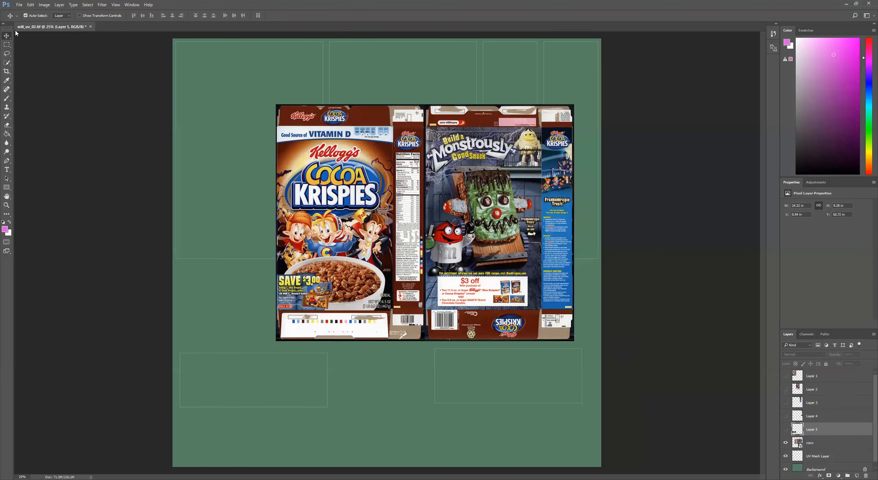
left_click(6, 45)
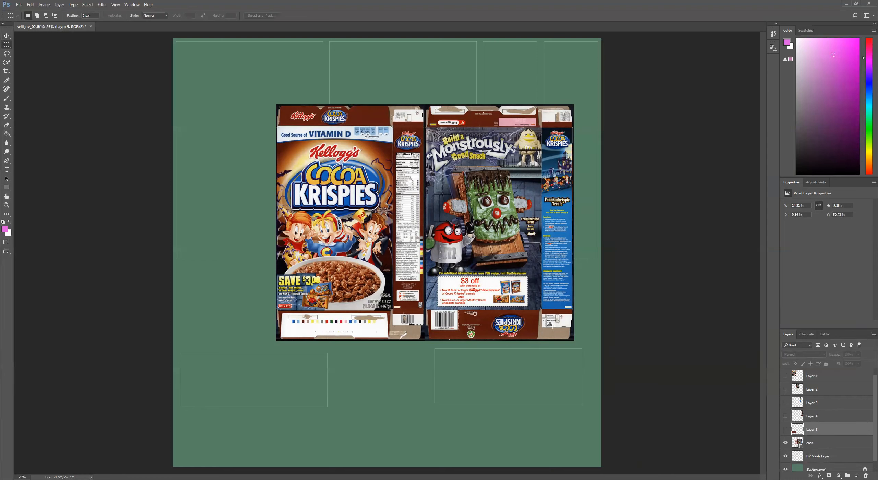
left_click_drag(540, 311, 426, 339)
left_click(818, 443)
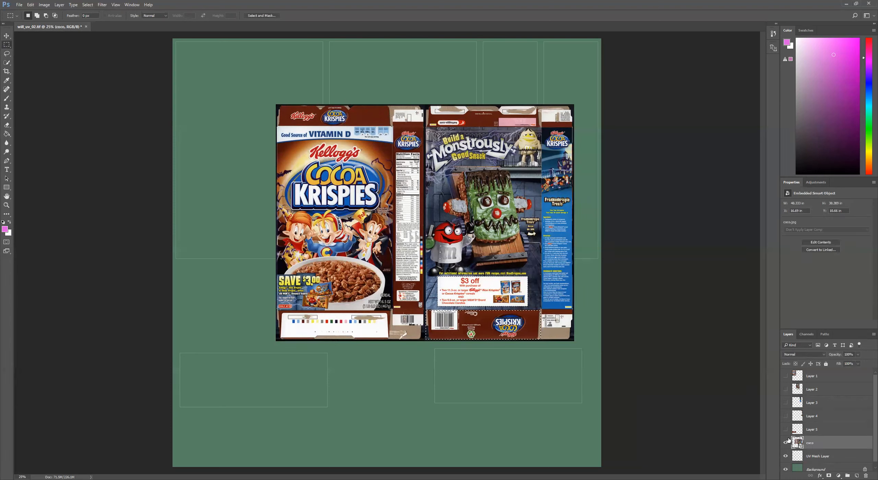
right_click(484, 329)
left_click(507, 381)
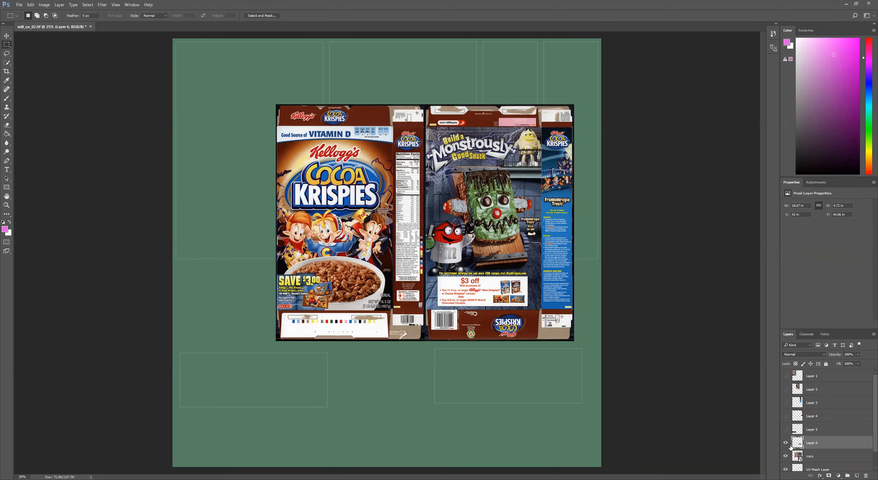
left_click(785, 456)
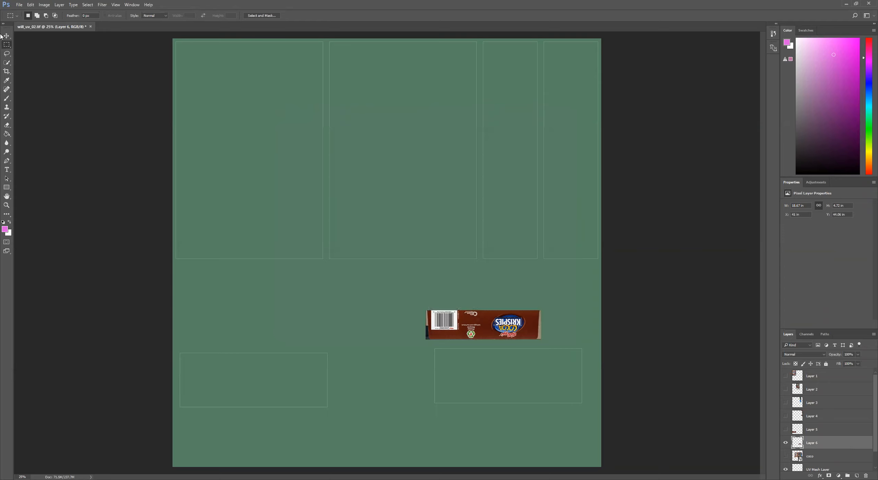
Move the copied barcode flap over the lower-right UV rectangle, scale and stretch it to fill the outline, and apply the transform
left_click(7, 35)
left_click_drag(496, 324, 581, 358)
key("ctrl+t")
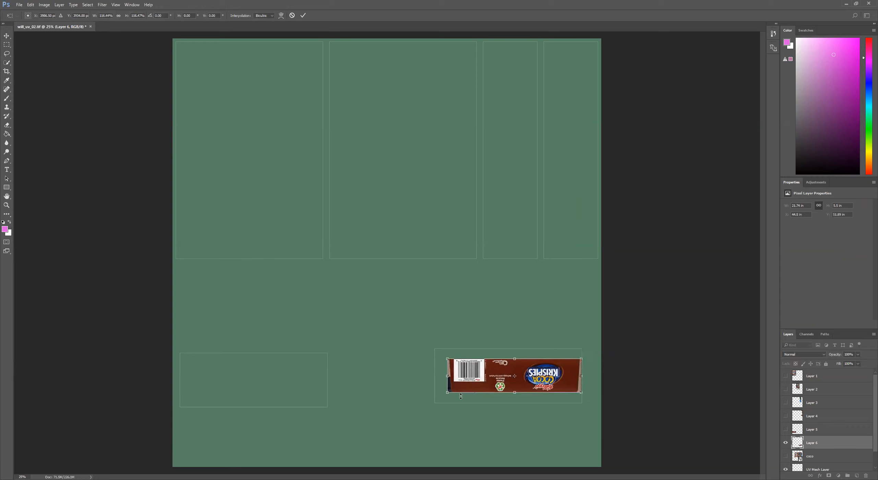
left_click_drag(447, 392, 434, 395)
left_click_drag(506, 359, 506, 347)
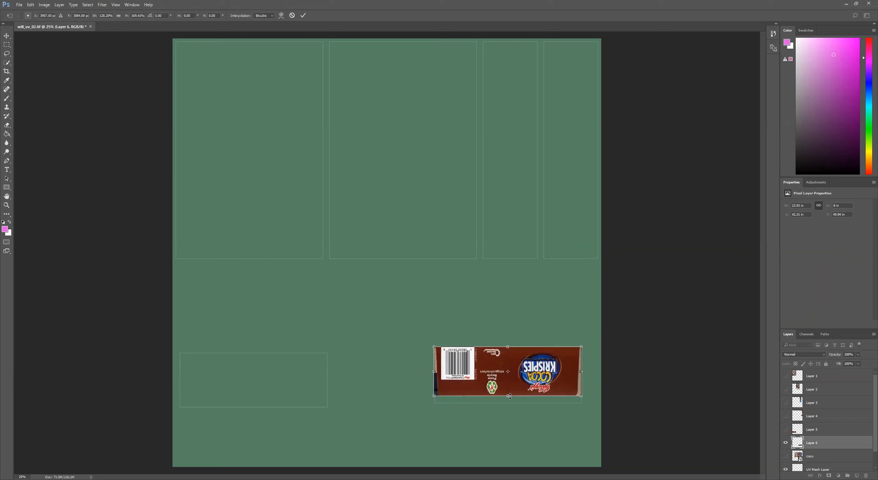
left_click_drag(510, 396, 510, 403)
key("Return")
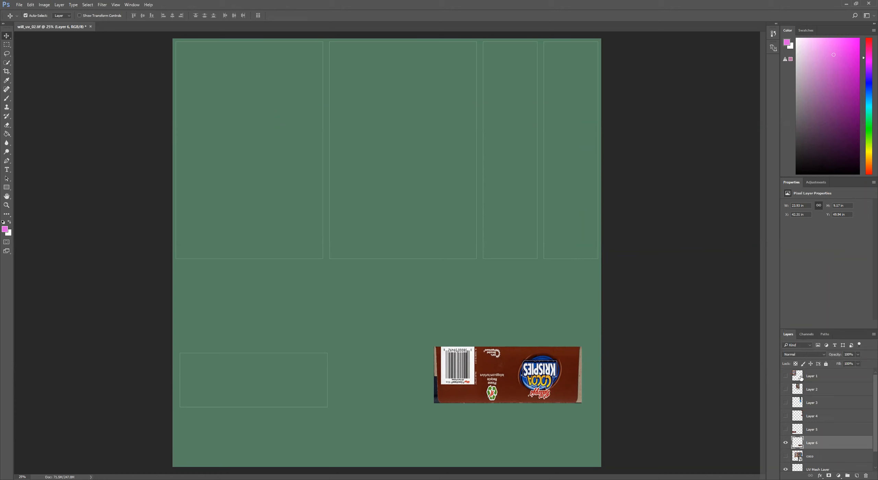
Show Layers 1 through 6 together over the UV mesh, keeping the coco source layer hidden
left_click_drag(786, 376, 786, 455)
left_click(785, 457)
left_click(785, 456)
left_click(786, 456)
left_click(785, 456)
left_click(786, 457)
left_click(785, 456)
left_click(786, 457)
left_click(786, 457)
left_click(786, 456)
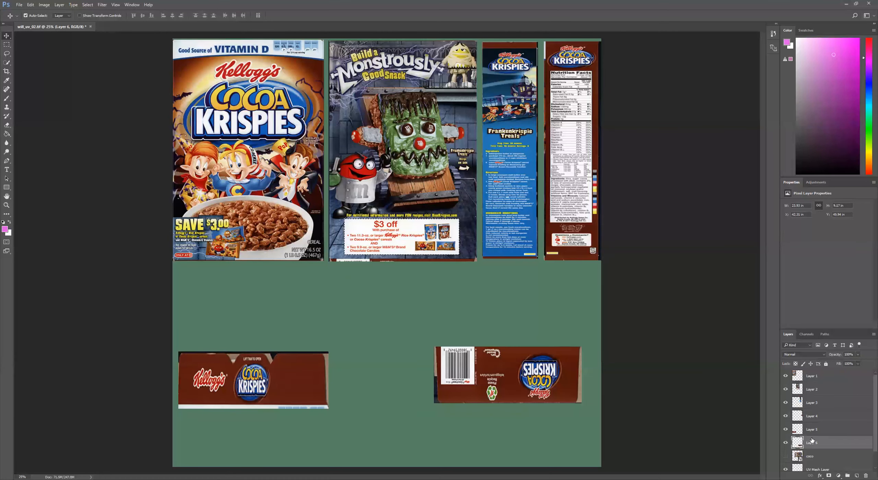
left_click(785, 457)
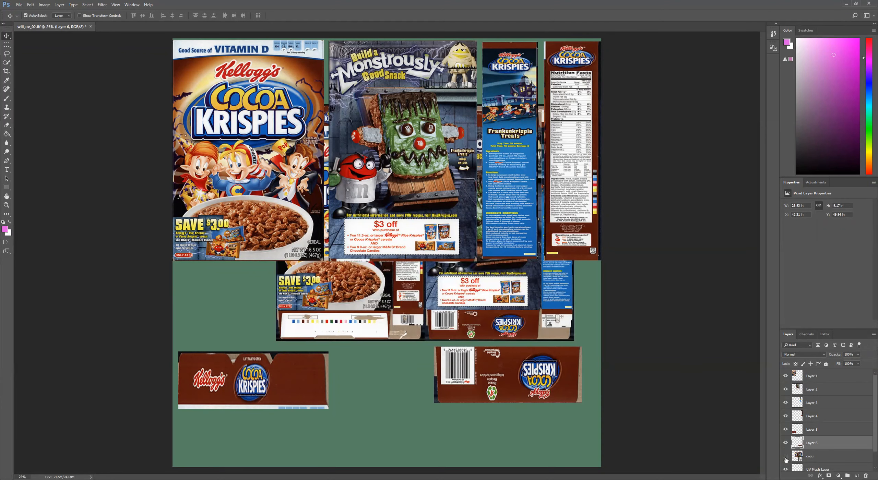
left_click(785, 457)
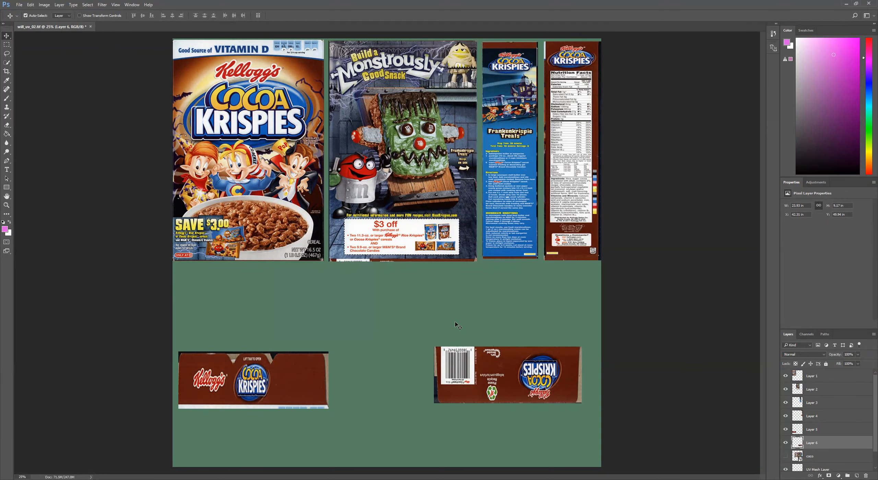
Save the layered texture to the Desktop as the TIFF will_uv_02_COCO, accepting the default TIFF options
left_click(20, 5)
left_click(57, 80)
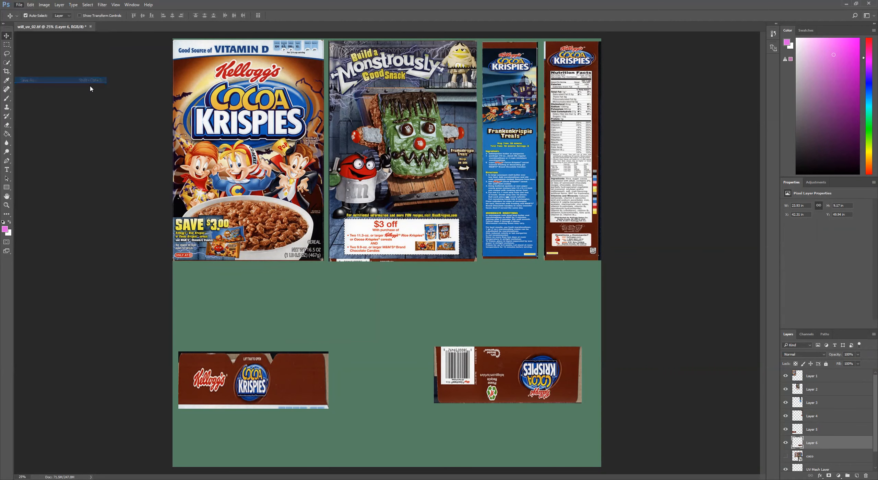
left_click(328, 290)
type("_COCO")
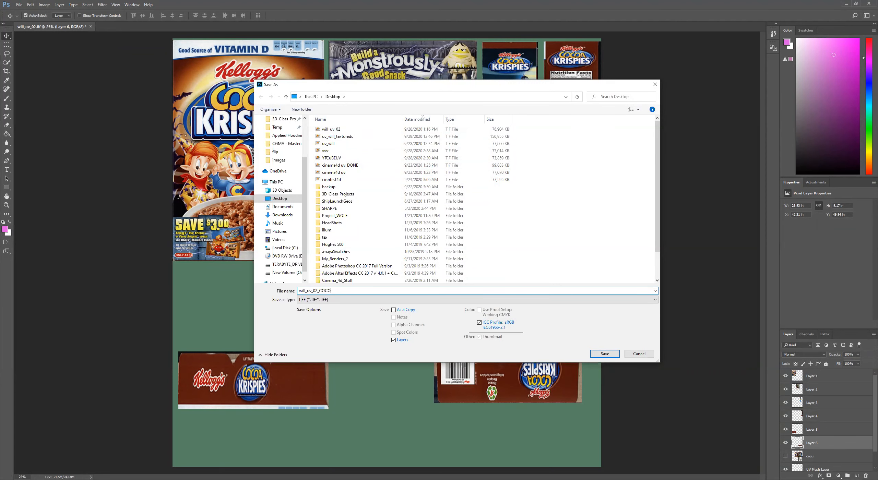
key("Return")
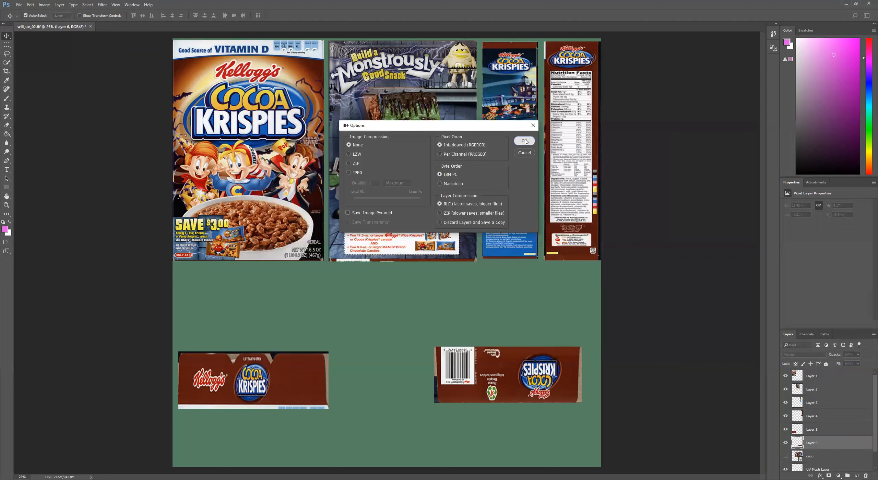
left_click(524, 141)
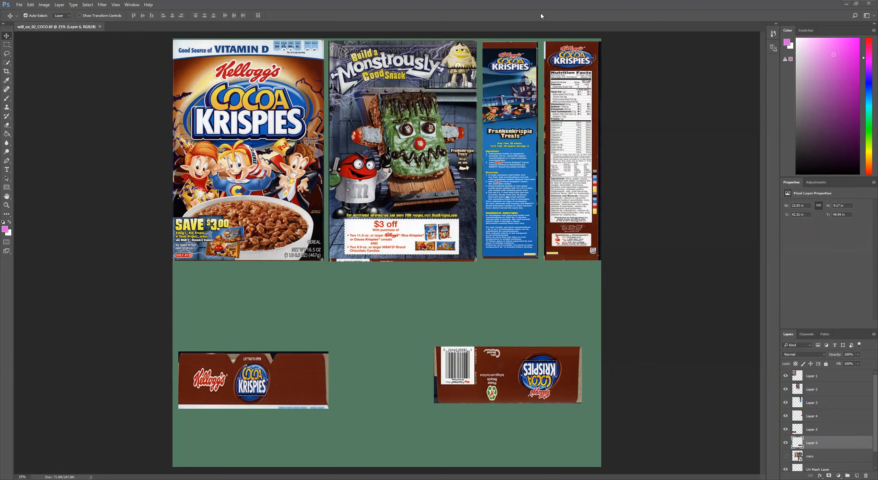
Switch to Cinema 4D, change the interface to the Startup layout, and frame the cereal box at an angle
left_click(845, 3)
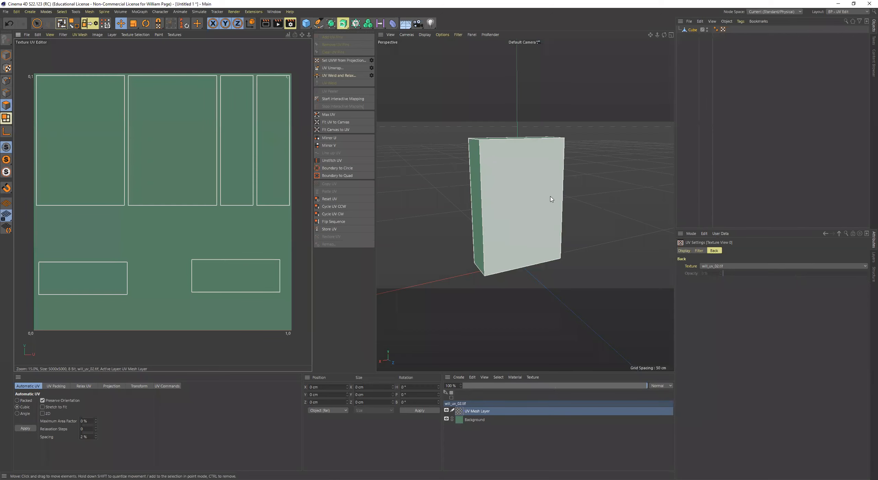
left_click_drag(505, 209, 520, 220, "alt")
left_click(846, 12)
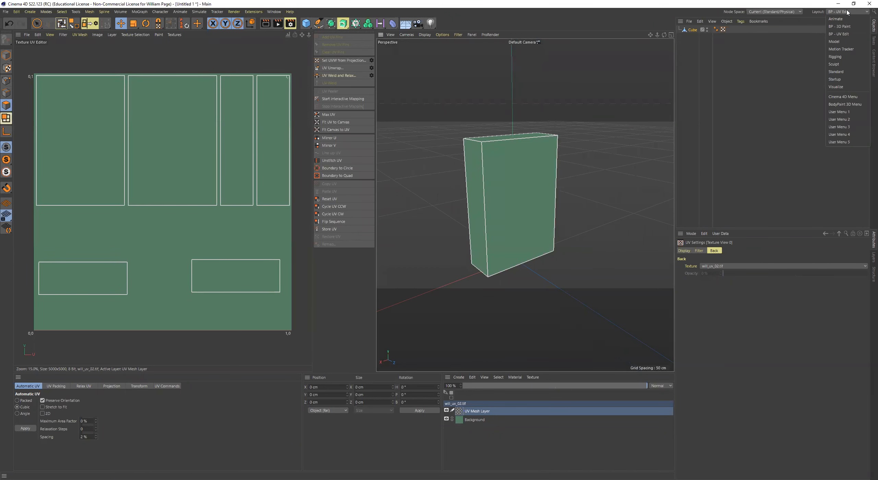
left_click(848, 79)
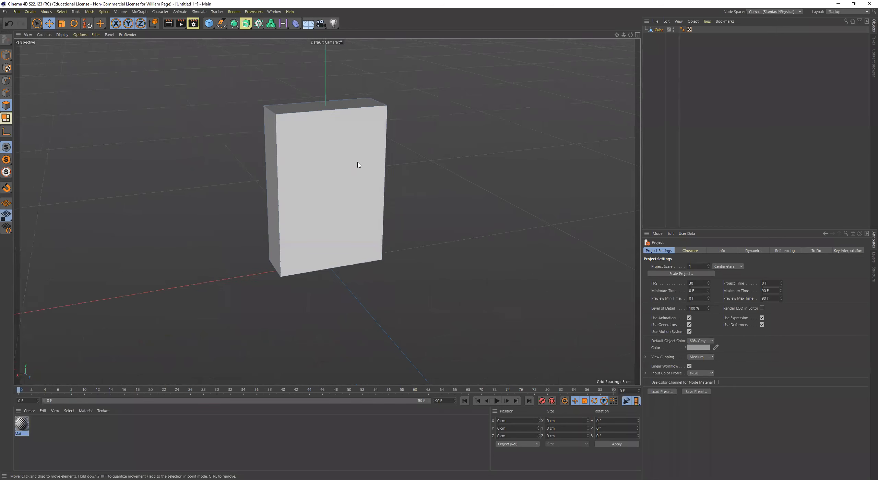
left_click_drag(356, 165, 402, 188, "alt")
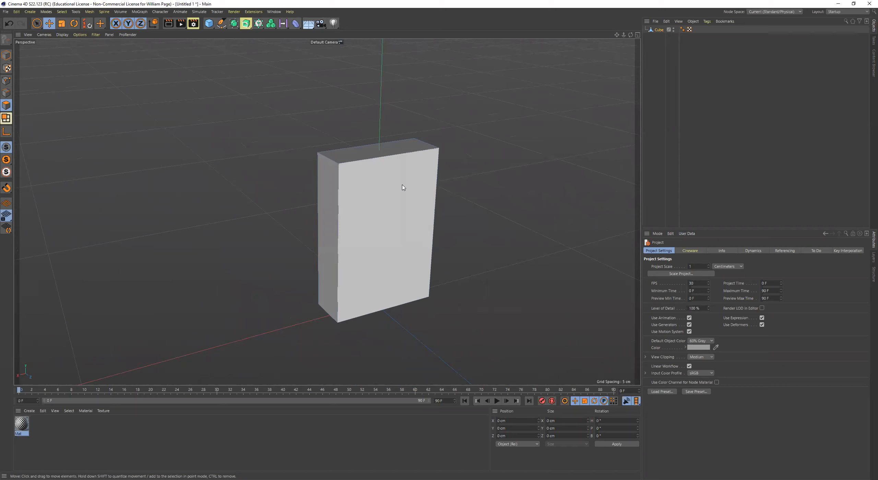
middle_click_drag(403, 187, 392, 168, "alt")
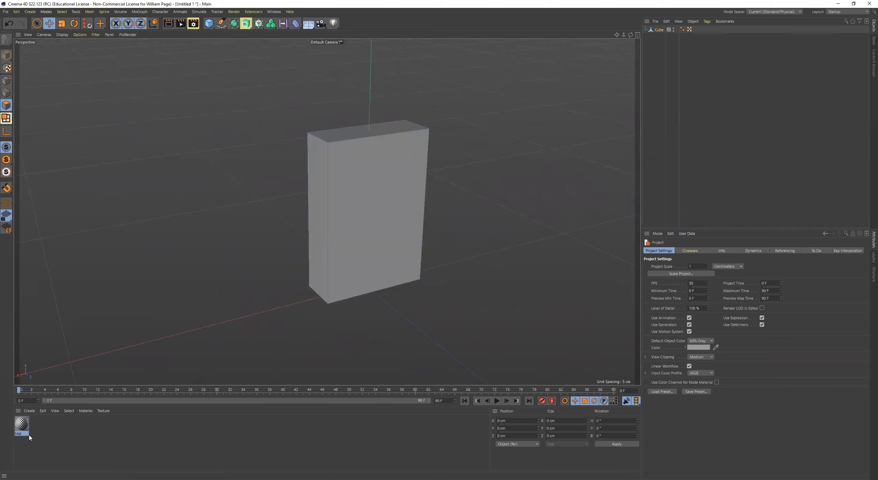
Create a new standard material for the cereal box
left_click(30, 410)
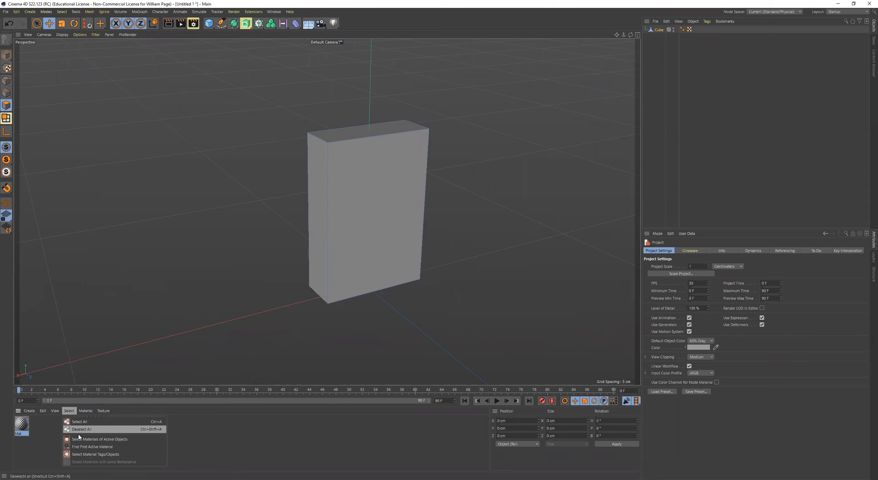
left_click(43, 428)
double_click(110, 431)
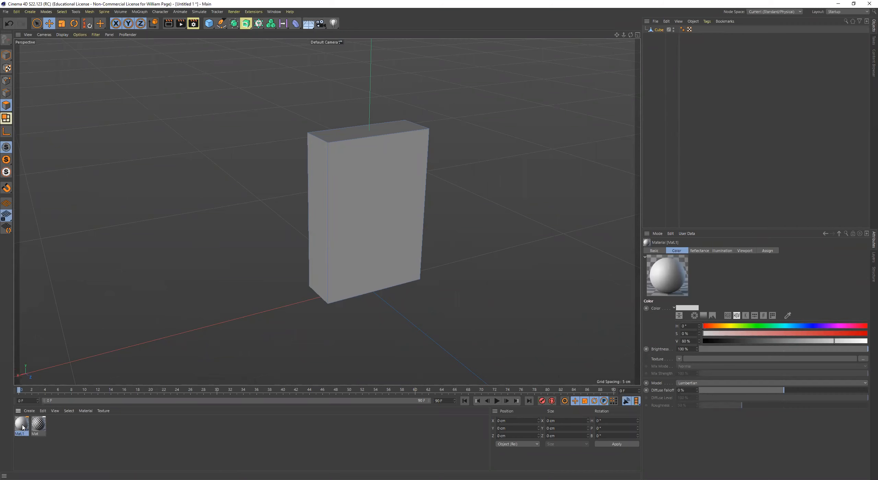
Load will_uv_02_COCO from the Desktop as the new material's Color texture and move the Material Editor clear of the box
double_click(22, 426)
left_click(116, 124)
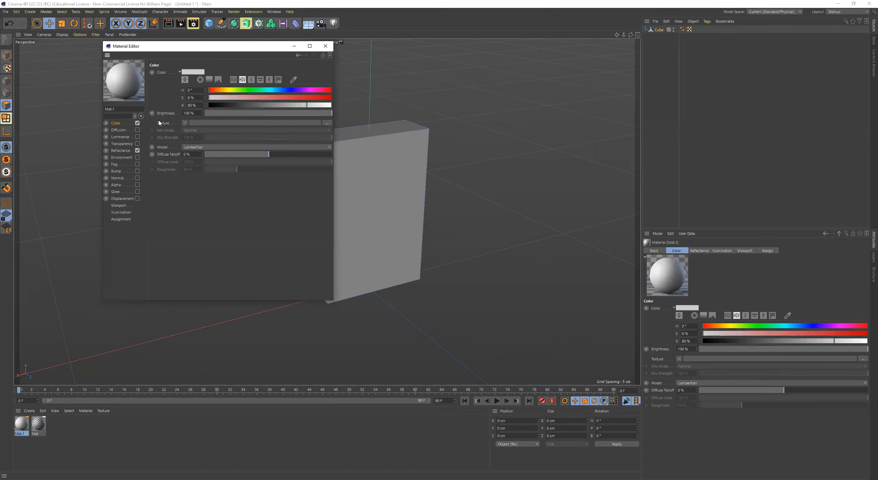
left_click(327, 125)
left_click(204, 102)
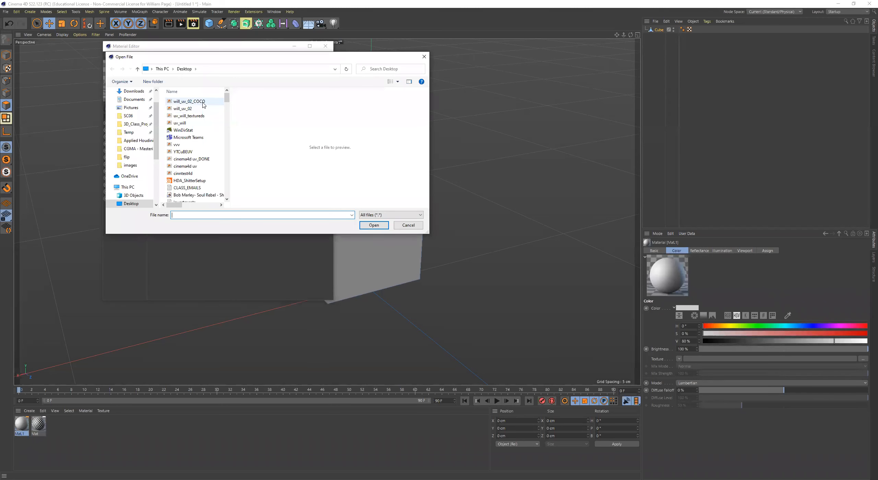
left_click(374, 226)
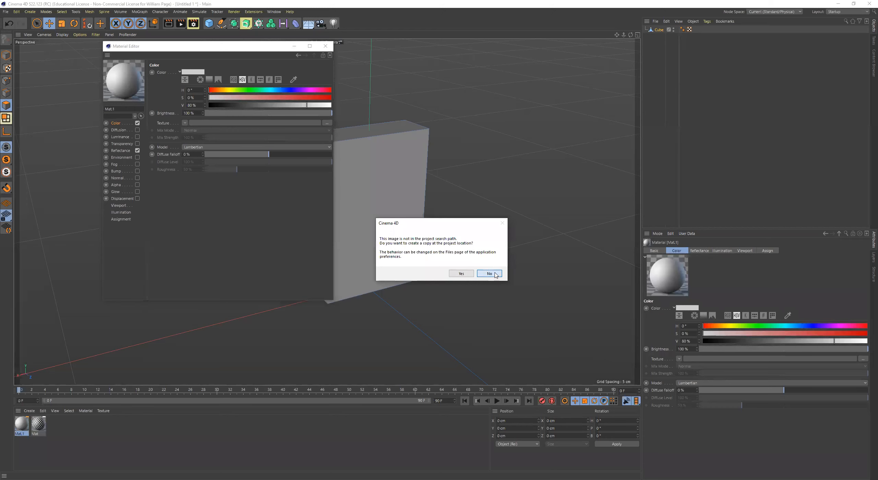
left_click(460, 273)
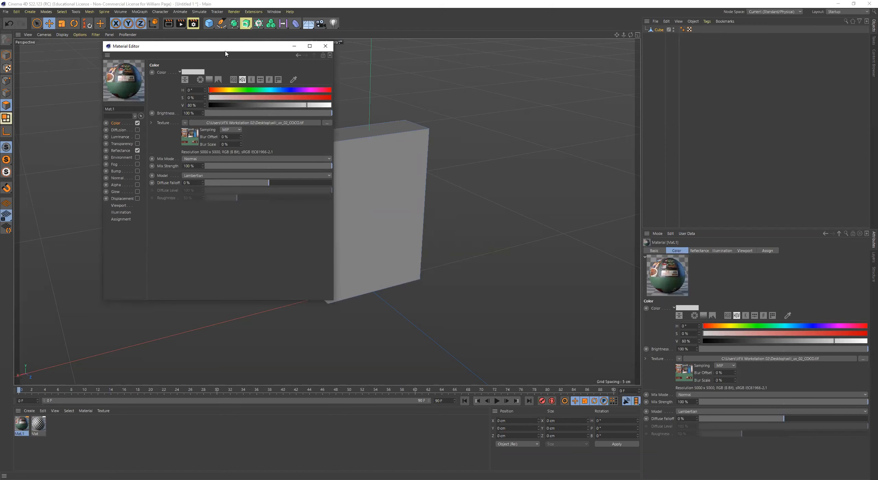
left_click_drag(238, 49, 672, 93)
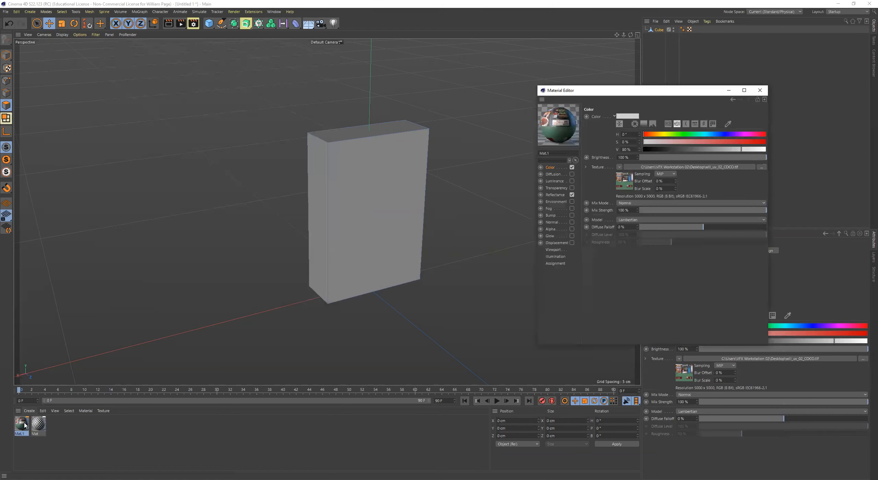
Apply the new cereal box material to the box model and frame its front face up close
left_click_drag(342, 210, 378, 190)
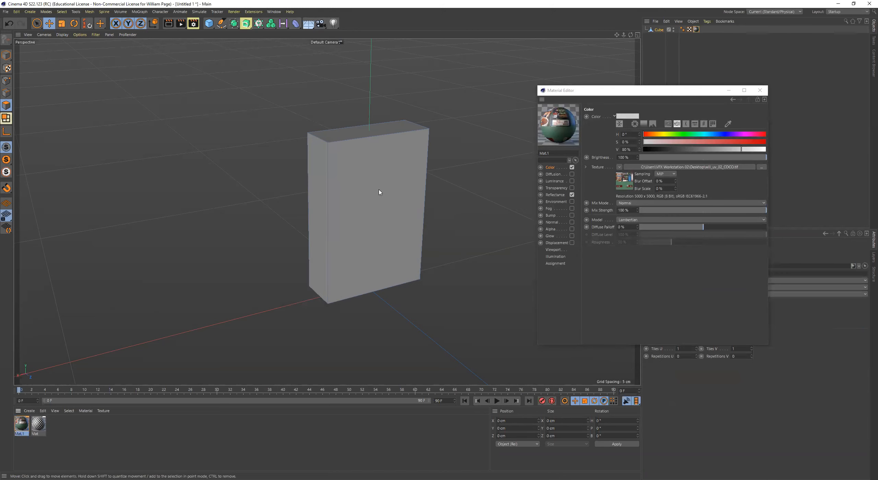
left_click_drag(224, 319, 408, 301, "alt")
scroll(344, 273, "up", 5)
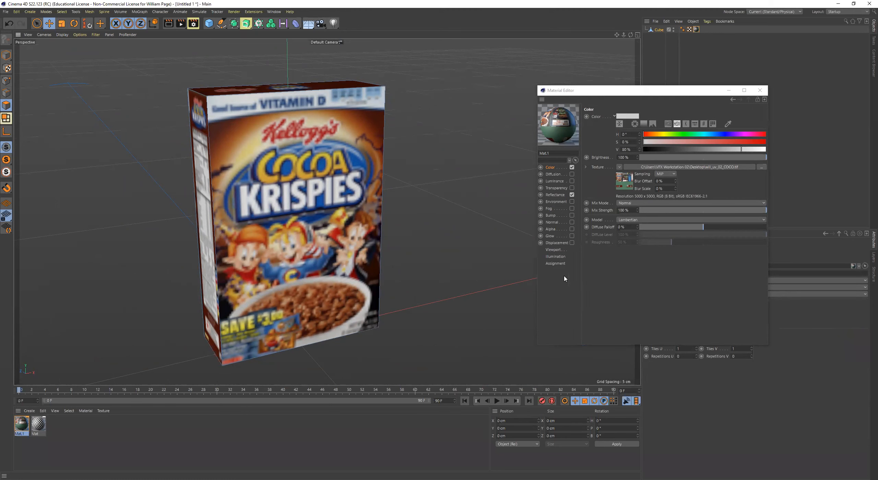
Set the material's viewport texture preview size to 2048x2048 (16 MB)
left_click(558, 251)
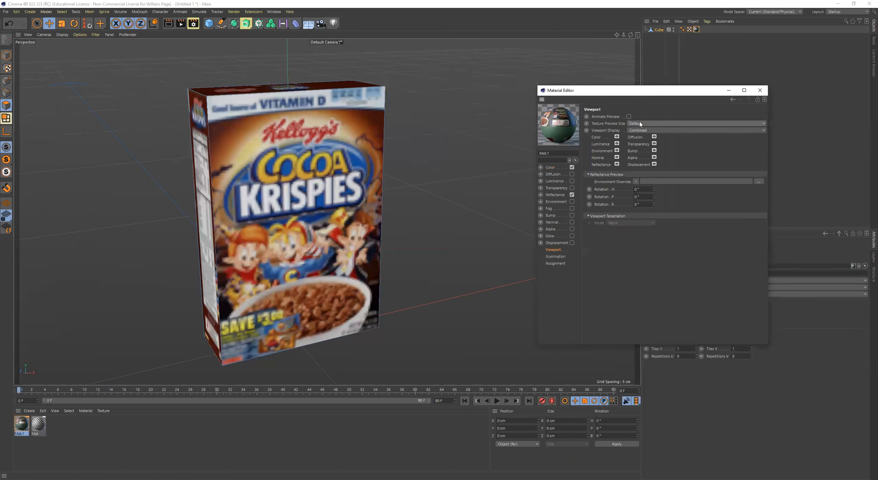
left_click(710, 124)
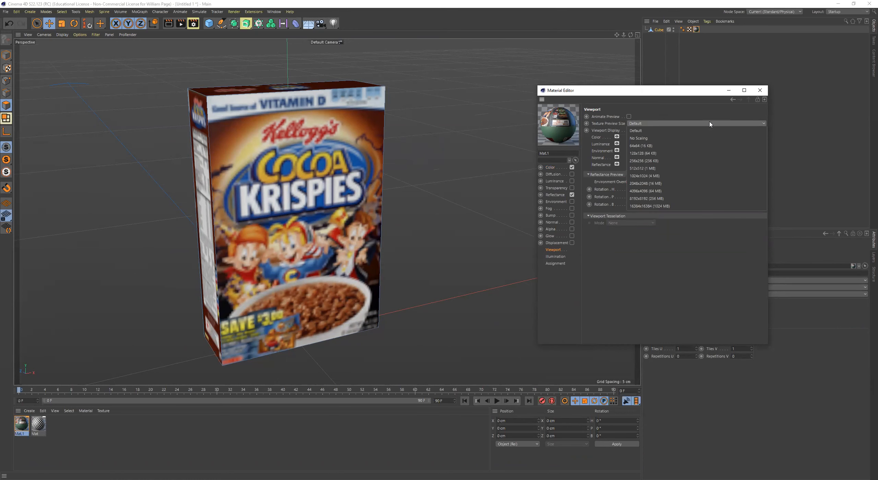
left_click(645, 183)
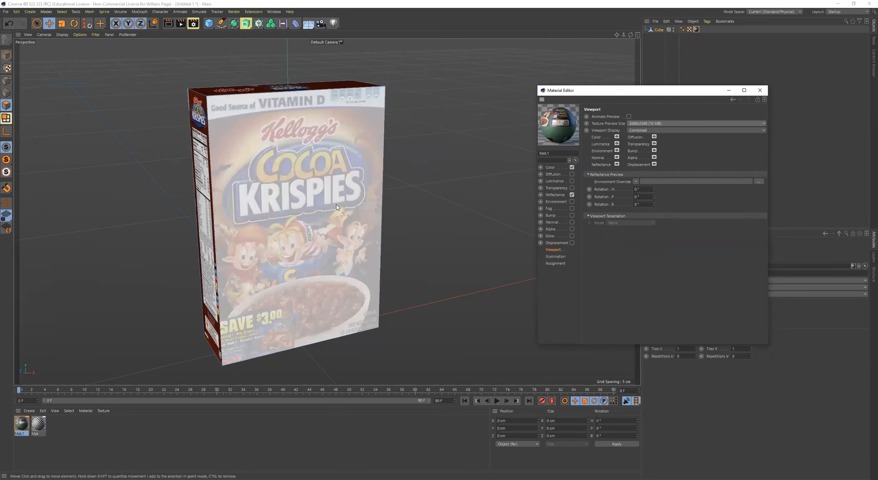
Examine the texture on the box's front and side faces, and close the Material Editor
left_click_drag(274, 223, 296, 211, "alt")
left_click_drag(382, 238, 418, 275, "alt")
left_click_drag(447, 239, 484, 218, "alt")
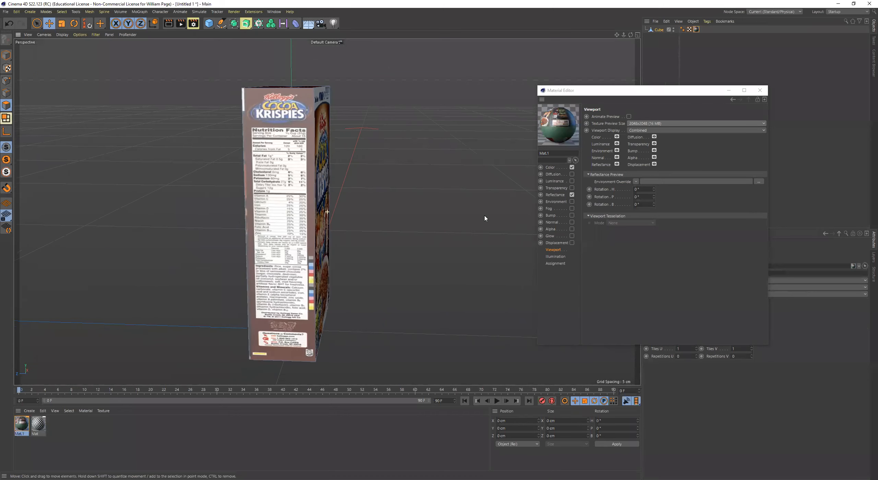
left_click_drag(437, 289, 388, 292, "alt")
scroll(381, 279, "down", 5)
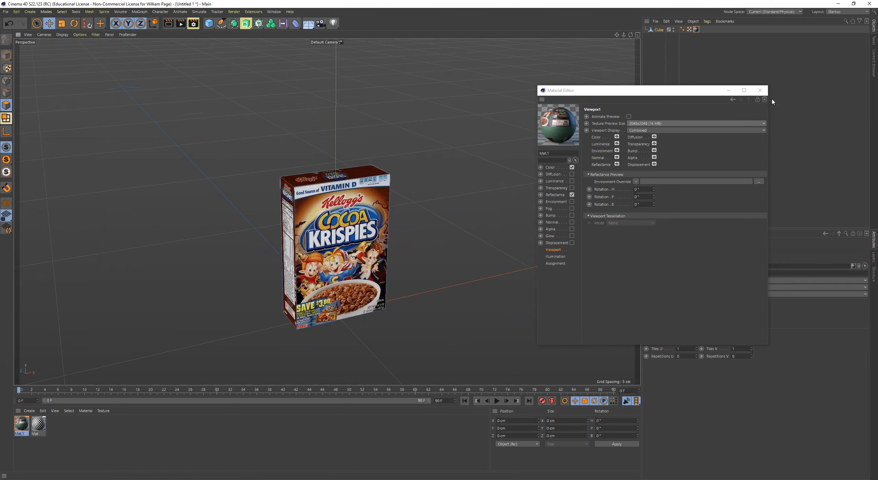
left_click_drag(450, 168, 418, 154, "alt")
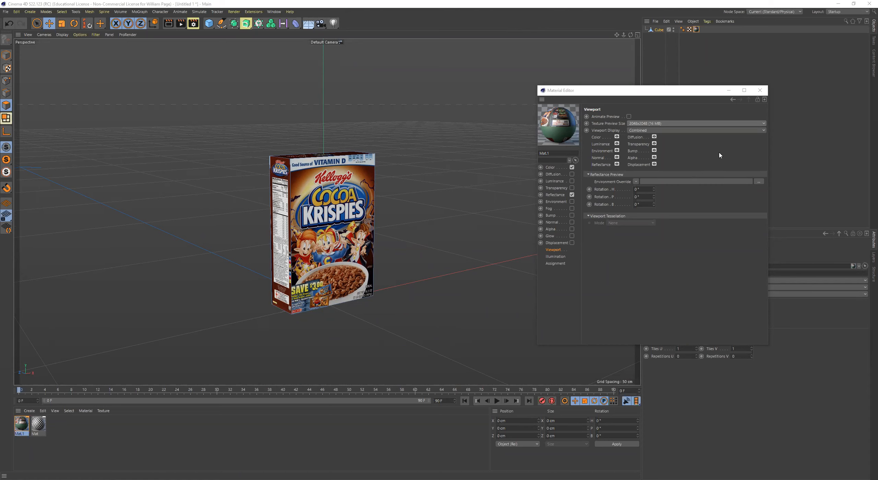
left_click(762, 93)
left_click(857, 13)
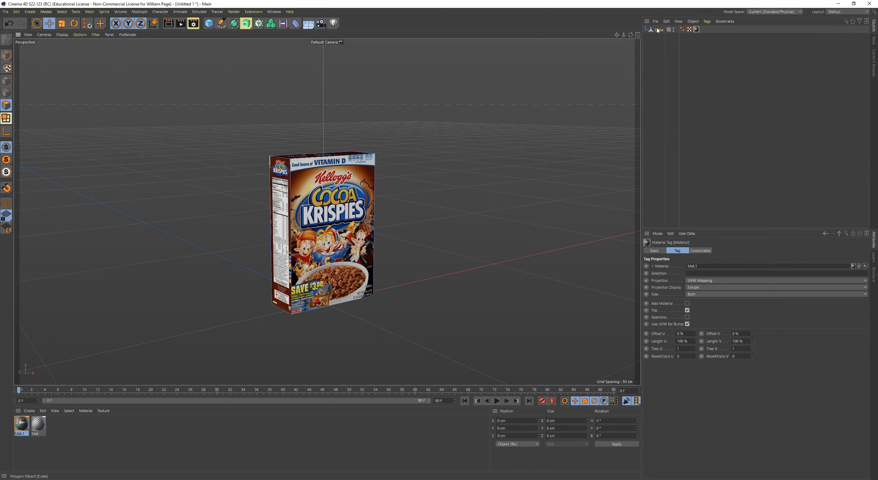
Duplicate the Cube object in place and delete the UVW and material tags from both boxes
left_click_drag(658, 31, 662, 41, "ctrl")
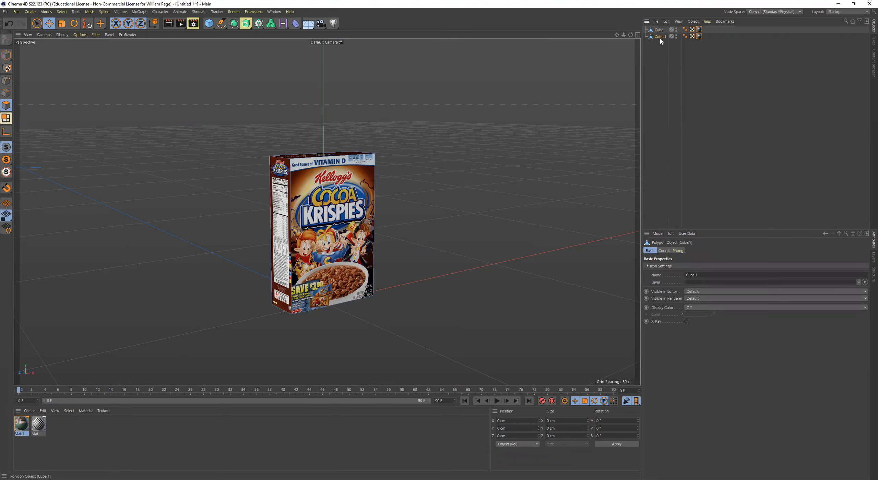
left_click(693, 37)
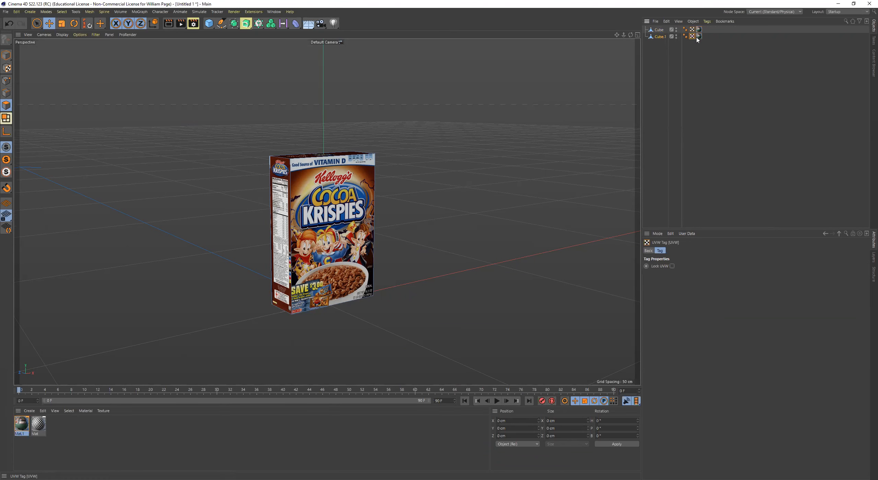
left_click(699, 37, "shift")
left_click(699, 29, "shift")
left_click(692, 29, "shift")
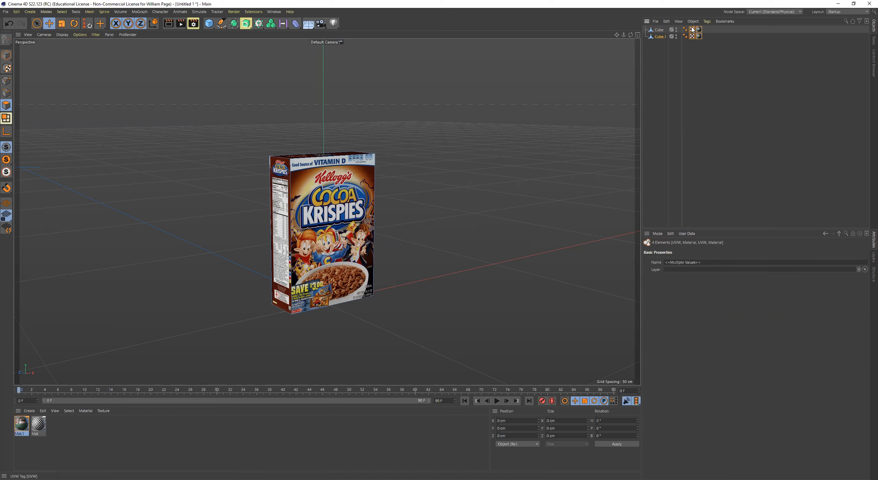
key("Delete")
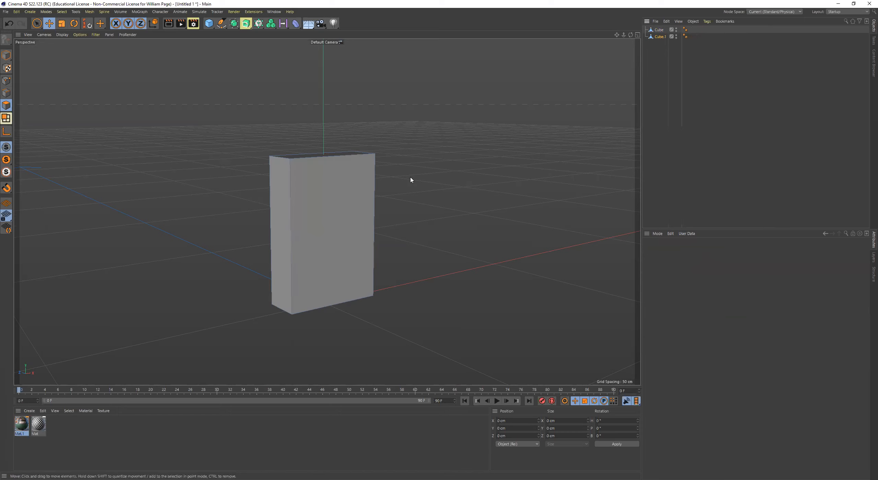
Select the front polygon of the duplicate box and change the interface to the BP - UV Edit layout
left_click_drag(347, 214, 347, 235, "alt")
left_click(347, 235)
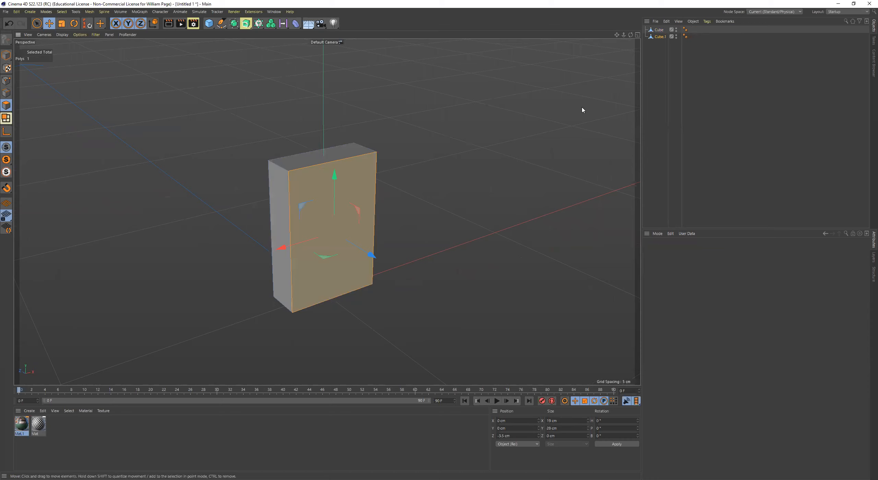
left_click(846, 12)
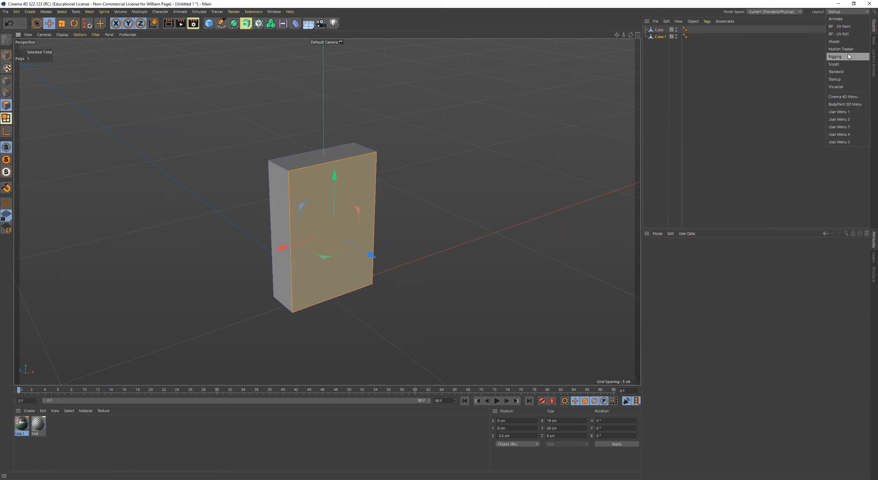
left_click(848, 34)
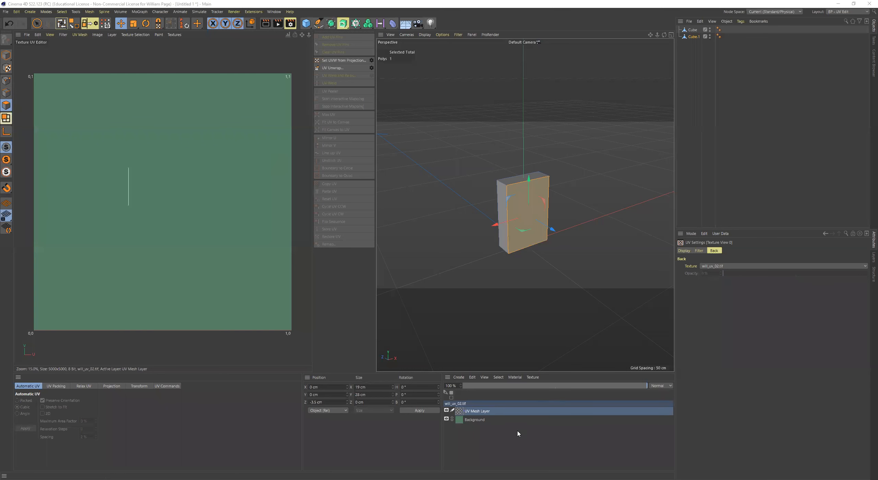
Delete the Background layer of will_uv_02.tif and hide its UV Mesh Layer
left_click(465, 421)
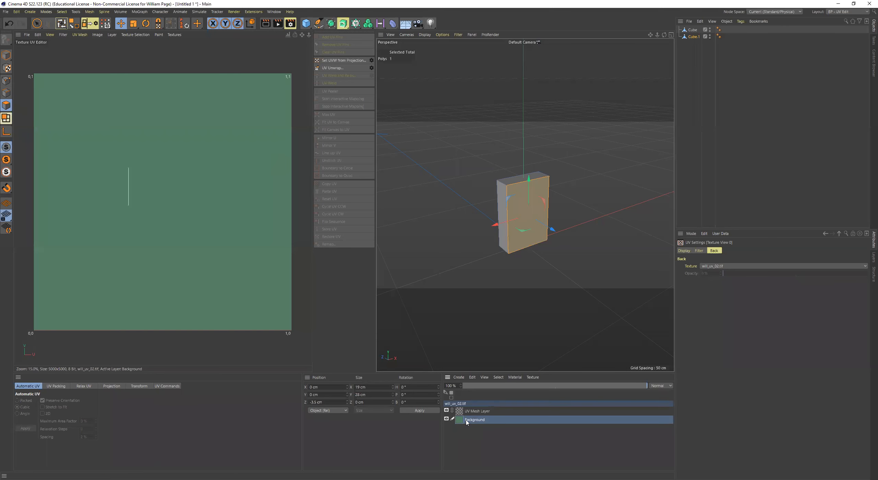
key("Delete")
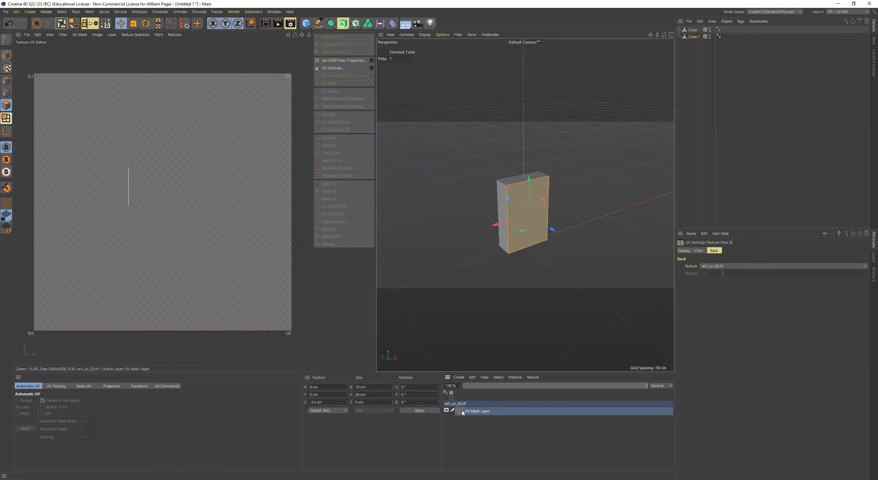
left_click(447, 410)
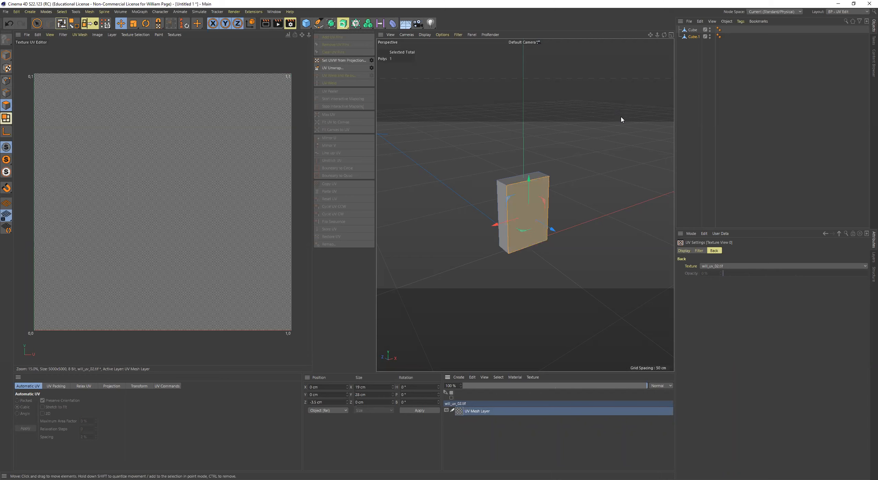
Show the UV Map checker grid as the Texture UV Editor background and frame both the box and the grid
scroll(567, 177, "up", 5)
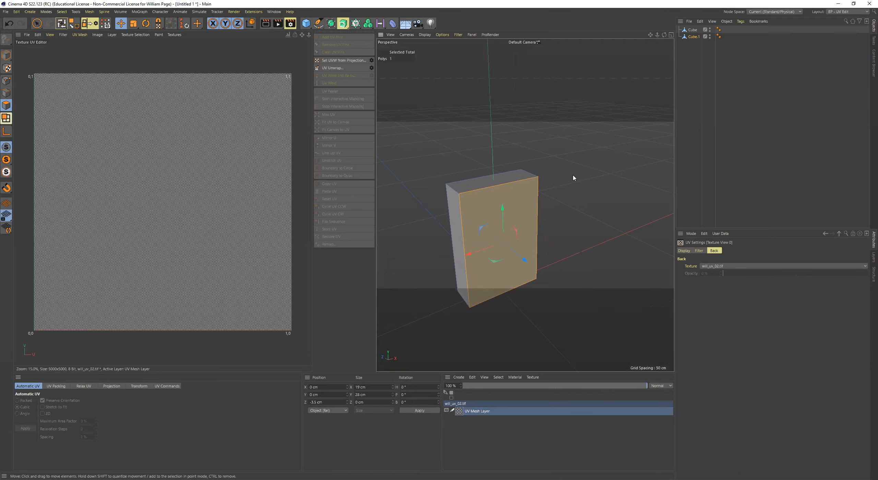
middle_click_drag(567, 151, 573, 155, "alt")
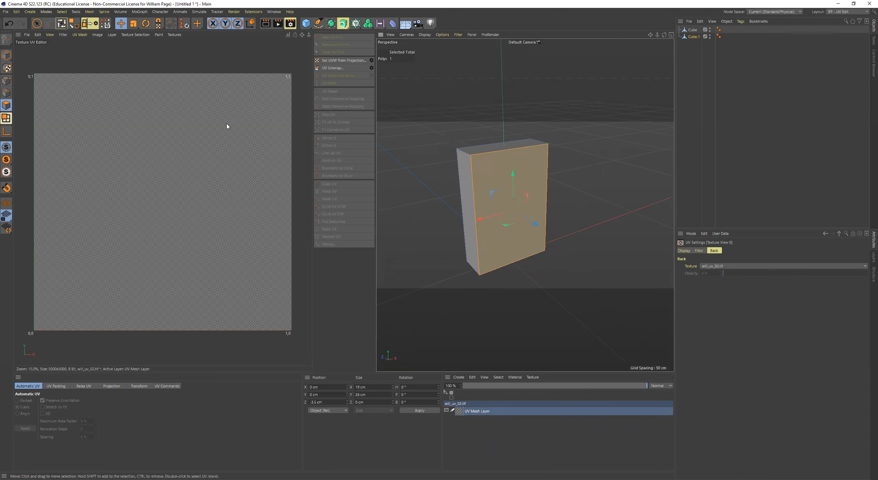
left_click(178, 36)
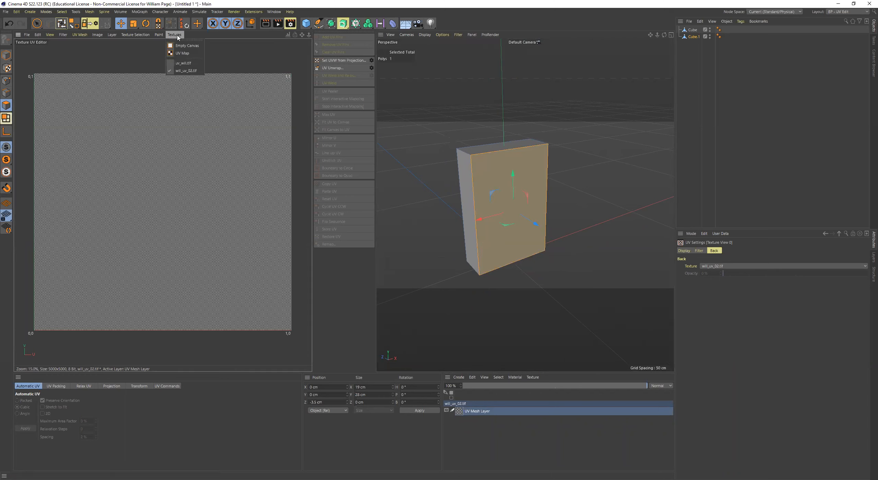
left_click(185, 53)
scroll(161, 194, "up", 12)
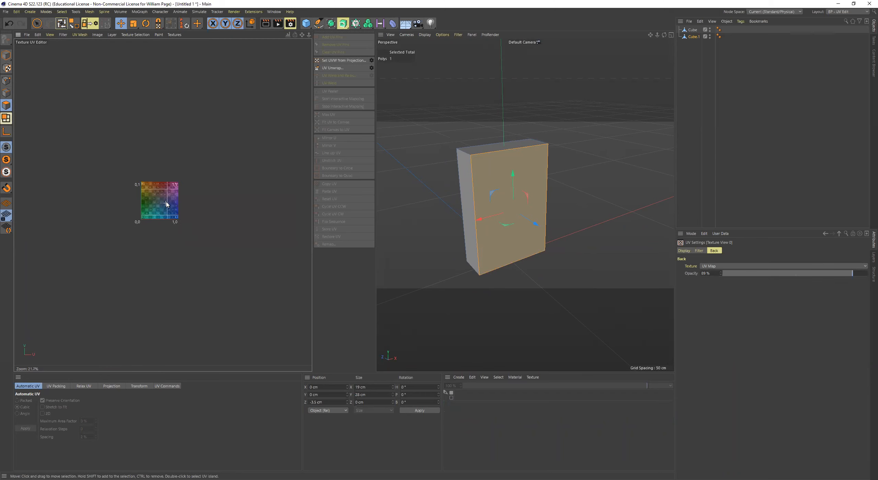
middle_click_drag(178, 180, 181, 175, "alt")
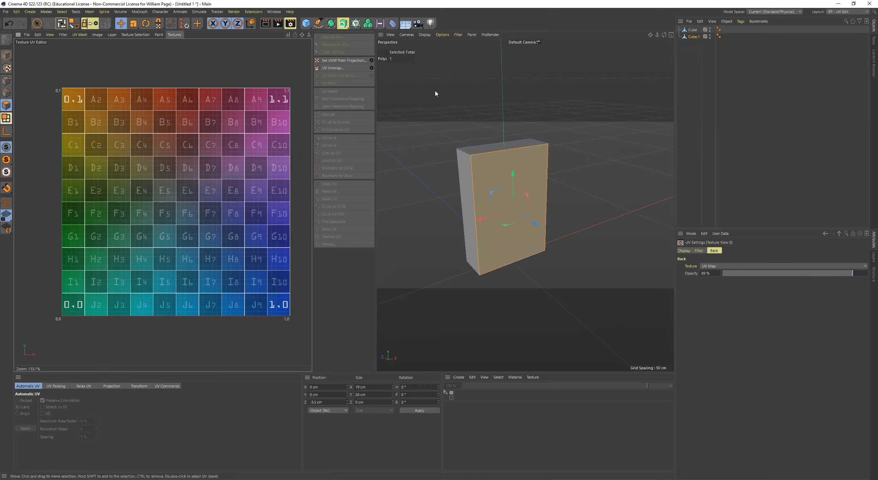
Reselect the duplicate box and its front polygon, and compare Model mode with Polygons mode
left_click(596, 183)
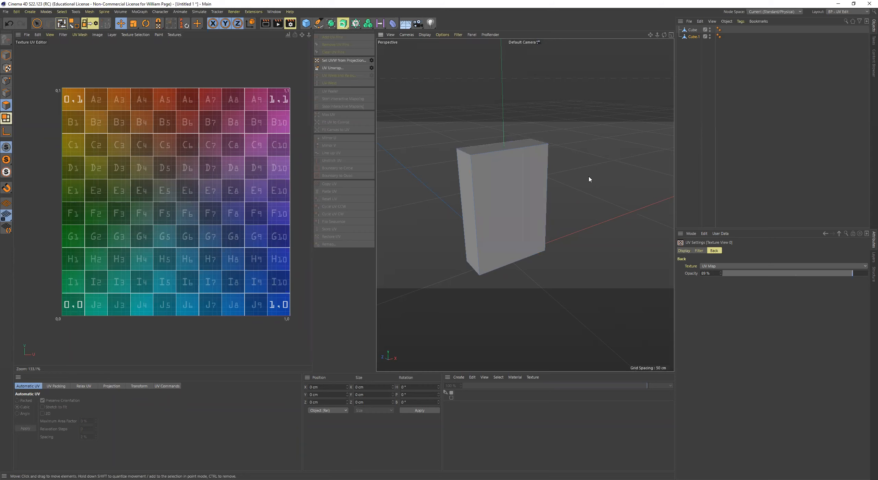
left_click(509, 188)
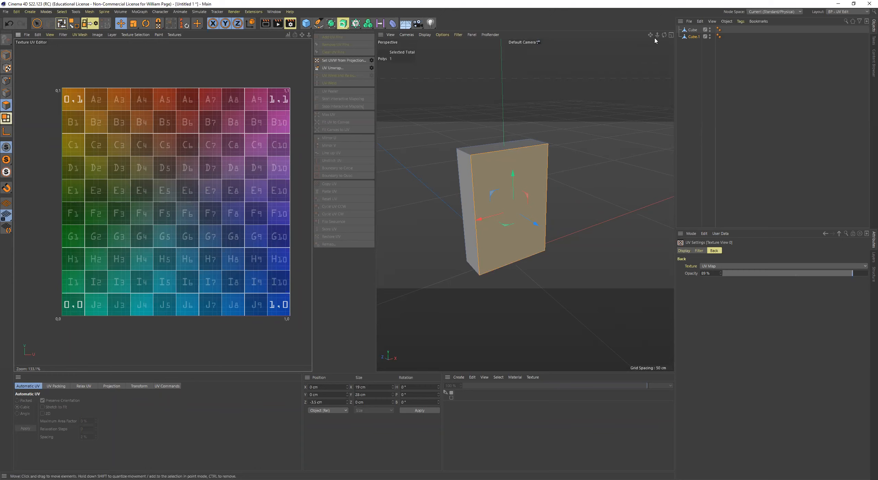
left_click(694, 36)
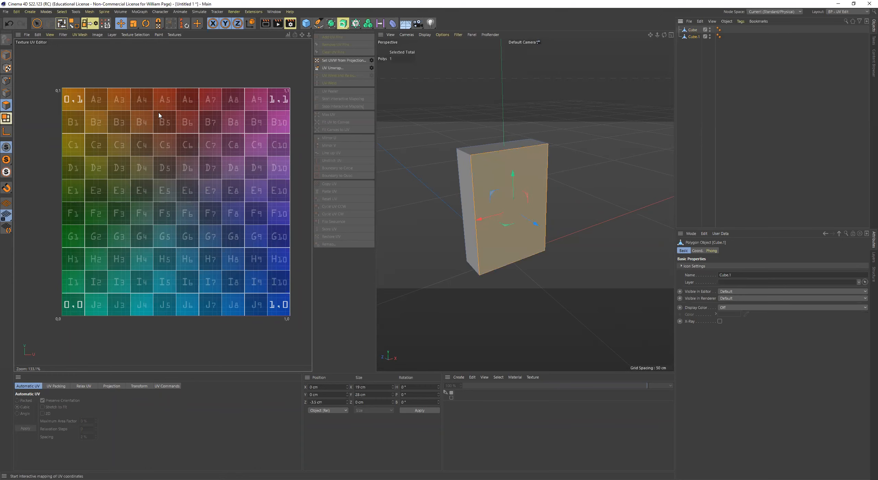
left_click(6, 55)
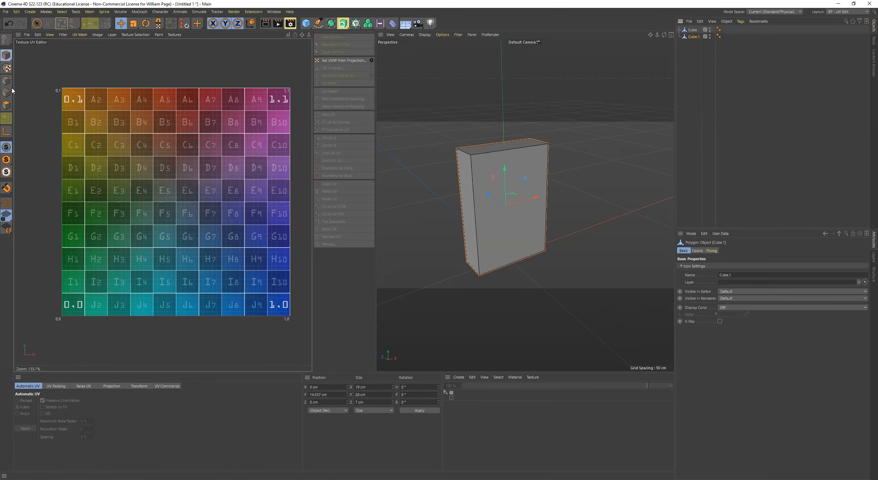
left_click(7, 107)
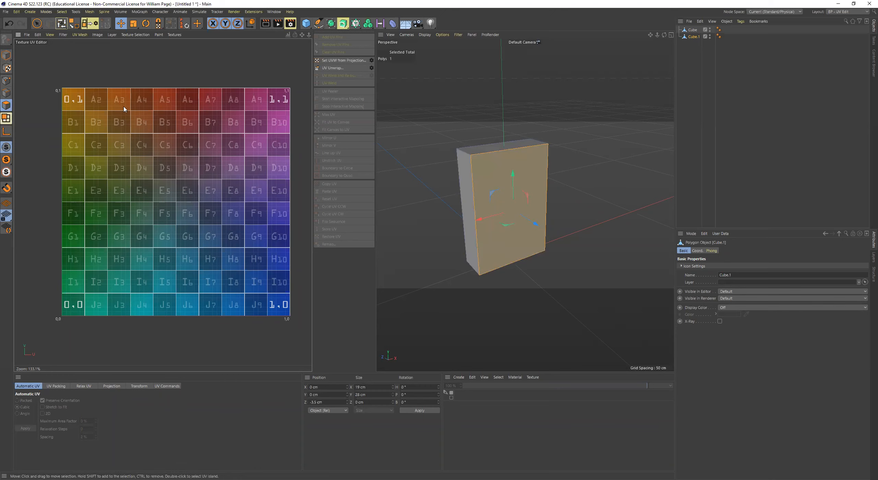
left_click(529, 190)
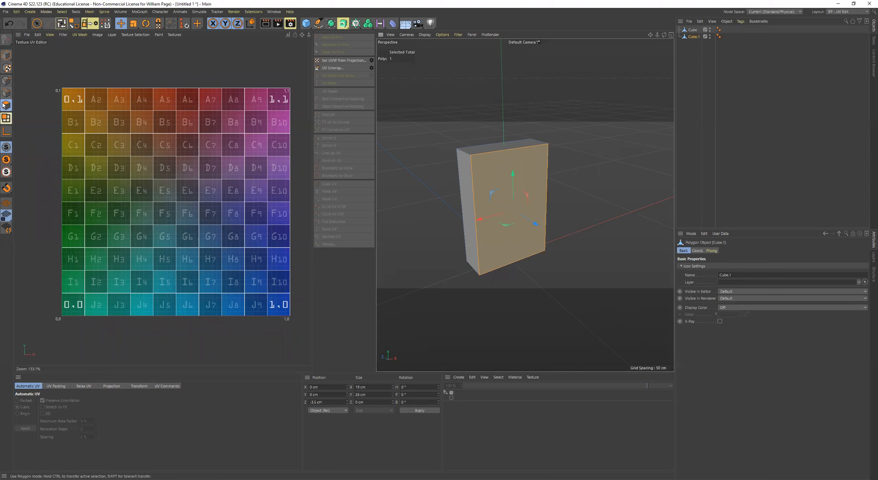
Select all polygons of the duplicate box, return it to Model mode, and orbit around to its narrow side
key("ctrl+a")
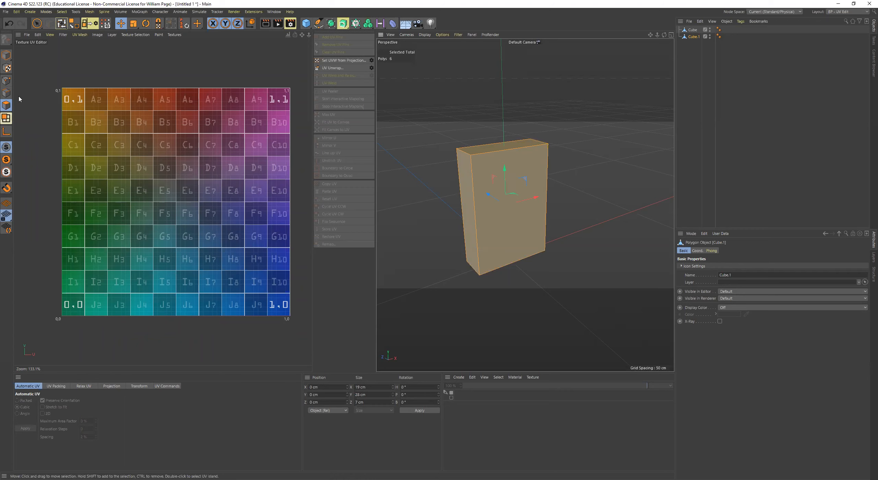
left_click(7, 57)
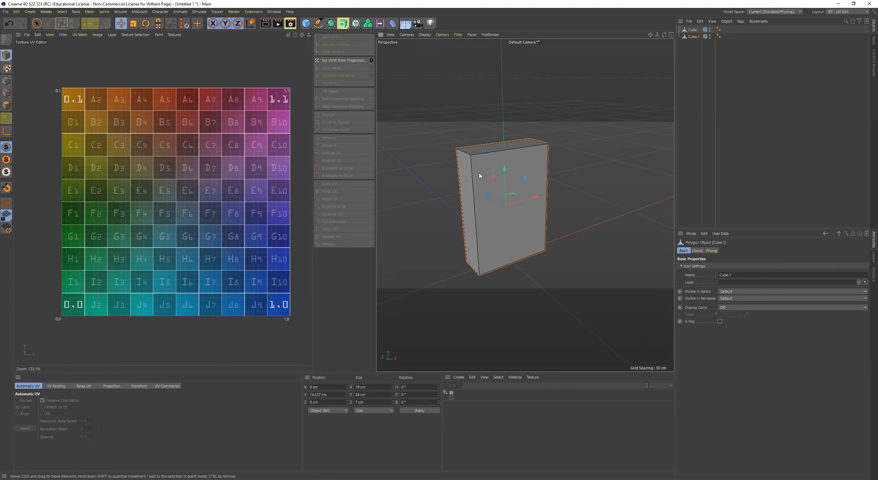
left_click(6, 105)
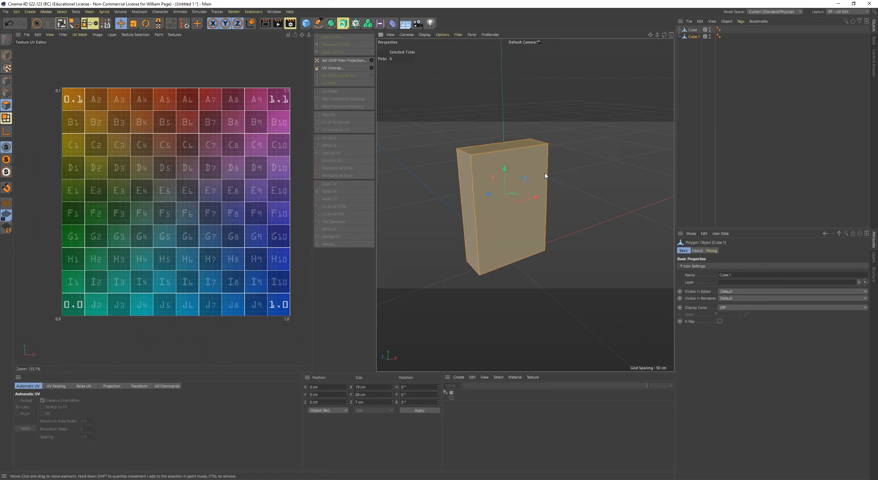
left_click(7, 59)
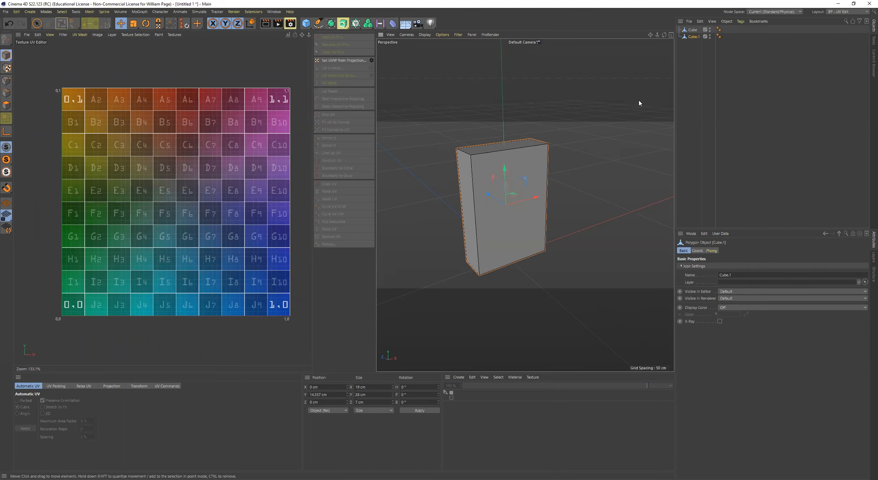
left_click_drag(584, 123, 552, 129, "alt")
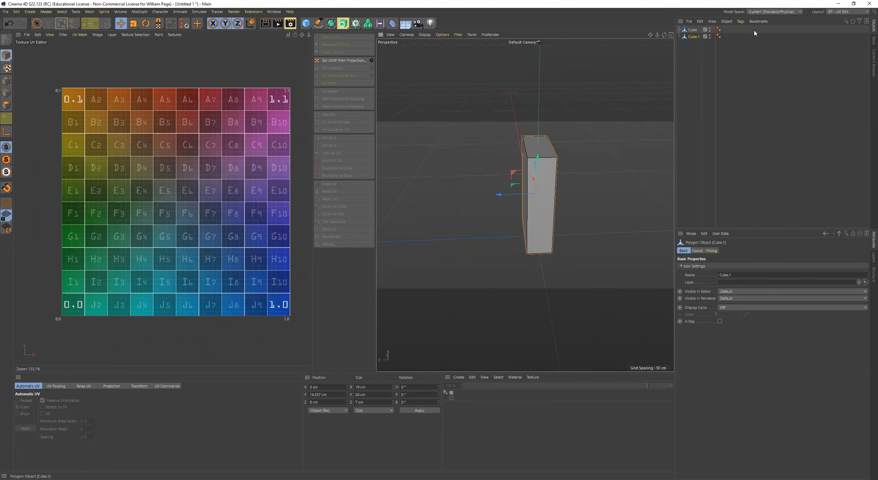
Give the duplicate box Cube.1 a fresh UVW tag with Set UVW from Projection
left_click(741, 21)
mouse_move(728, 22)
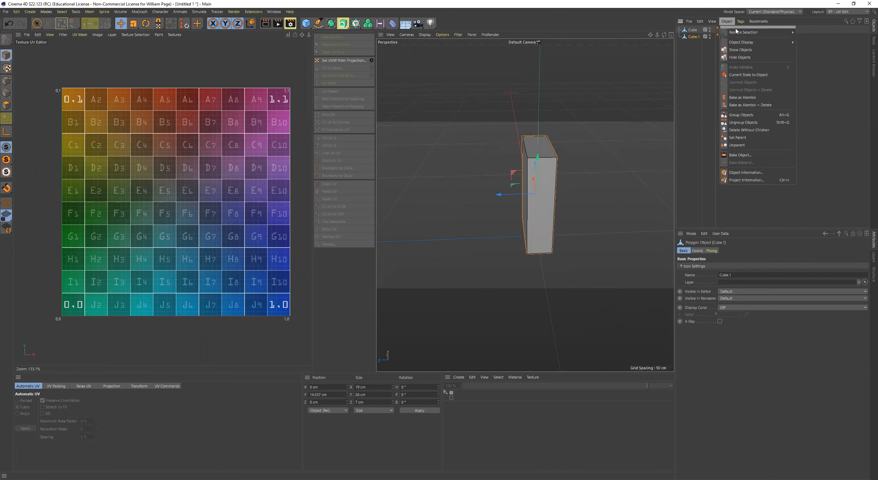
mouse_move(760, 109)
mouse_move(761, 35)
mouse_move(767, 58)
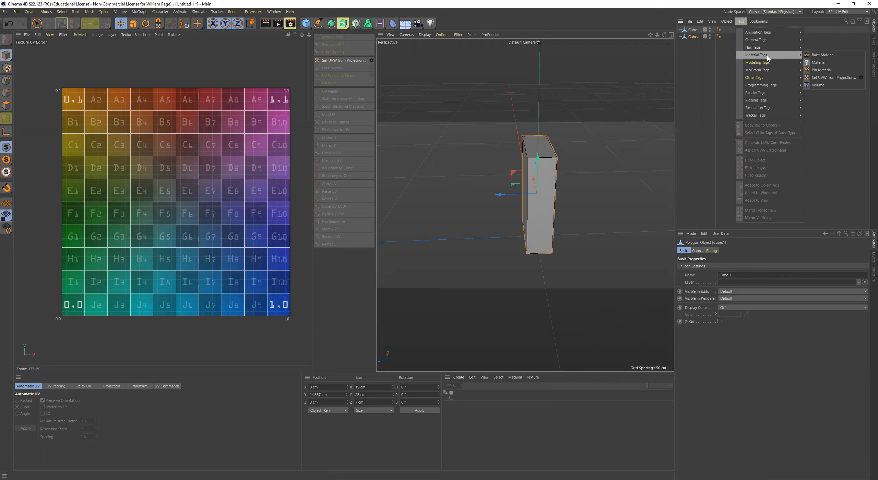
left_click(823, 79)
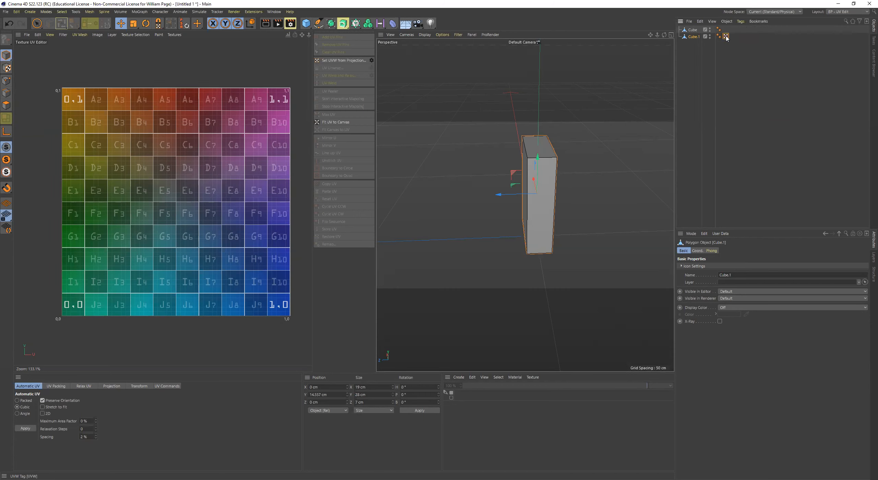
Orbit around the duplicate box to examine the checker on its faces and inspect its new UVW tag
left_click_drag(550, 150, 581, 151, "alt")
left_click_drag(600, 161, 598, 165, "alt")
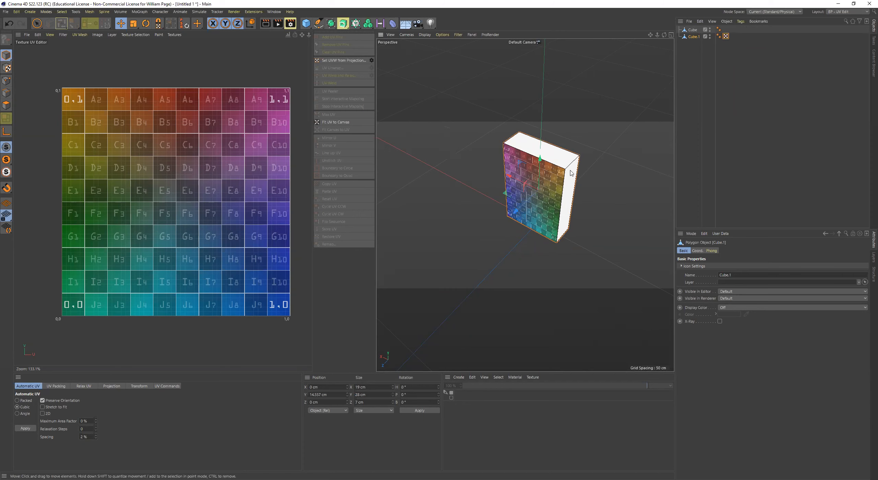
left_click_drag(587, 137, 603, 112, "alt")
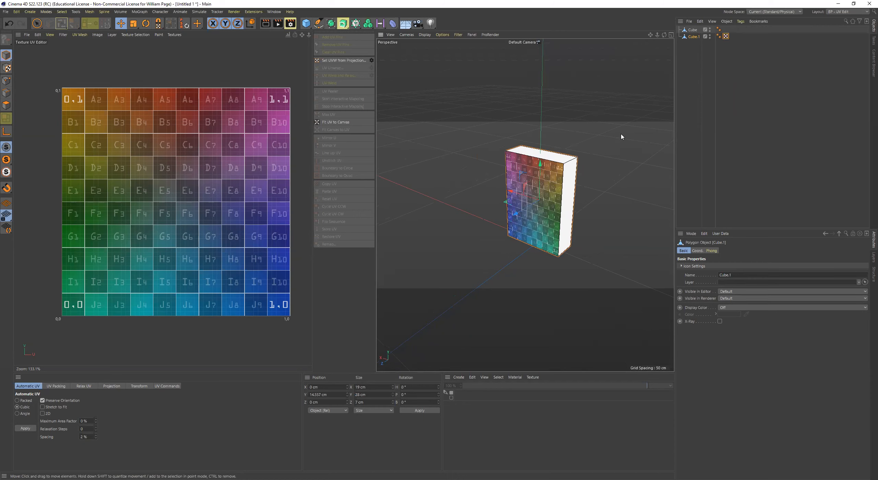
left_click(740, 21)
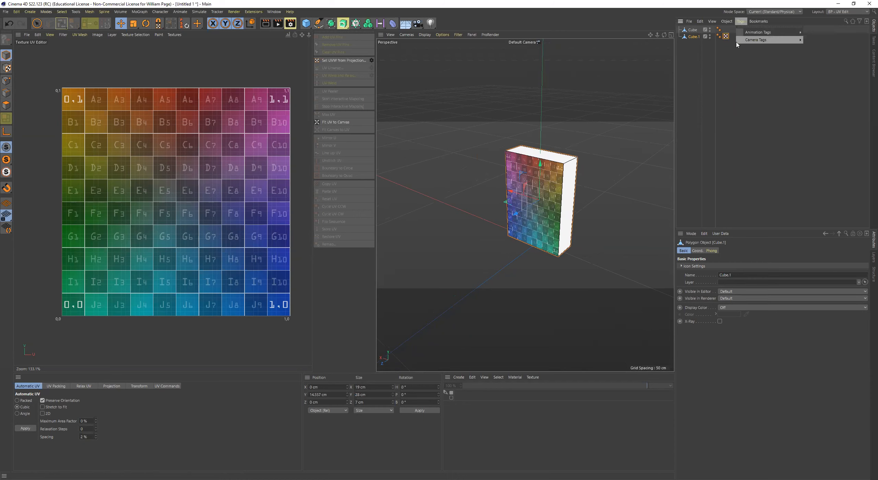
left_click(792, 181)
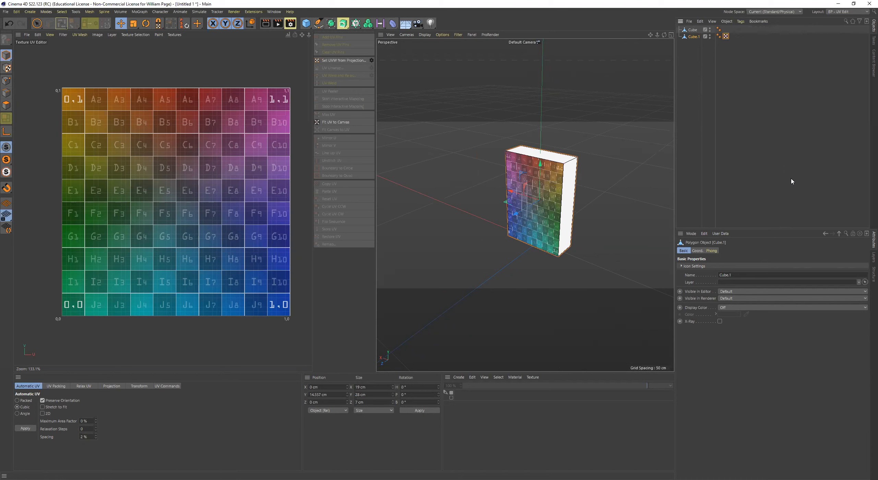
left_click(726, 36)
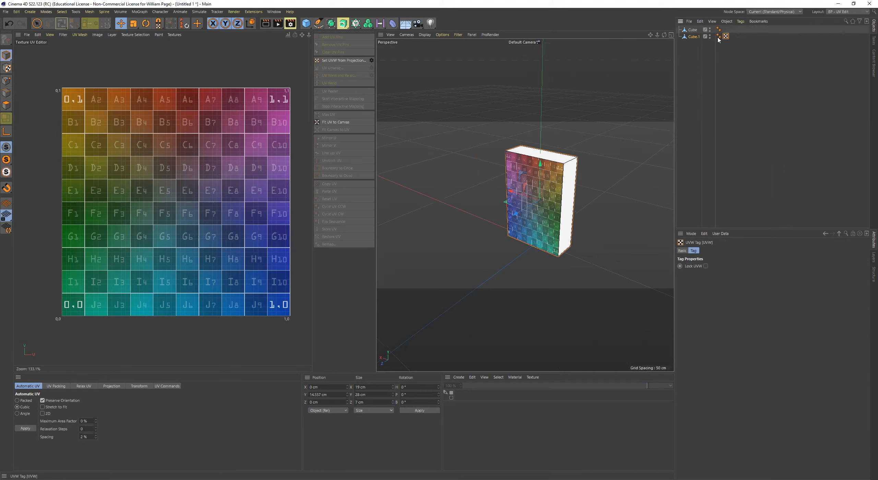
Select all polygons of Cube.1 in Polygons mode and lay out their UVs with the automatic Cubic mapping
left_click(694, 36)
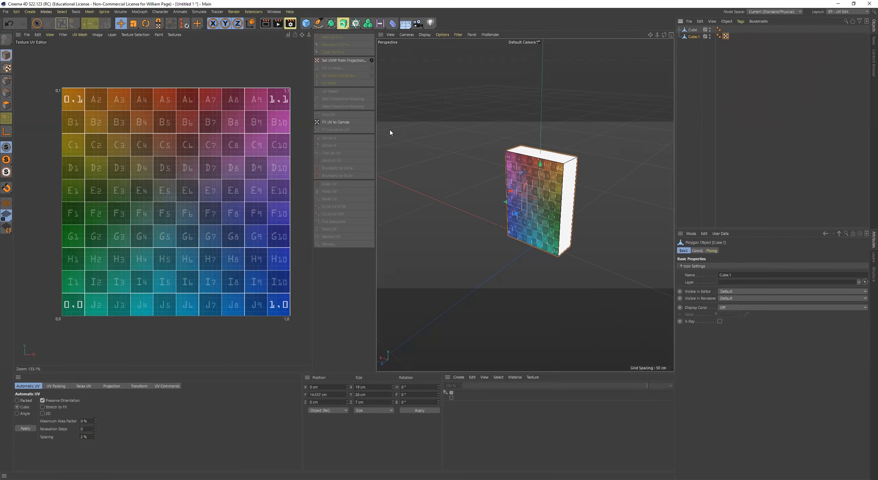
left_click(7, 106)
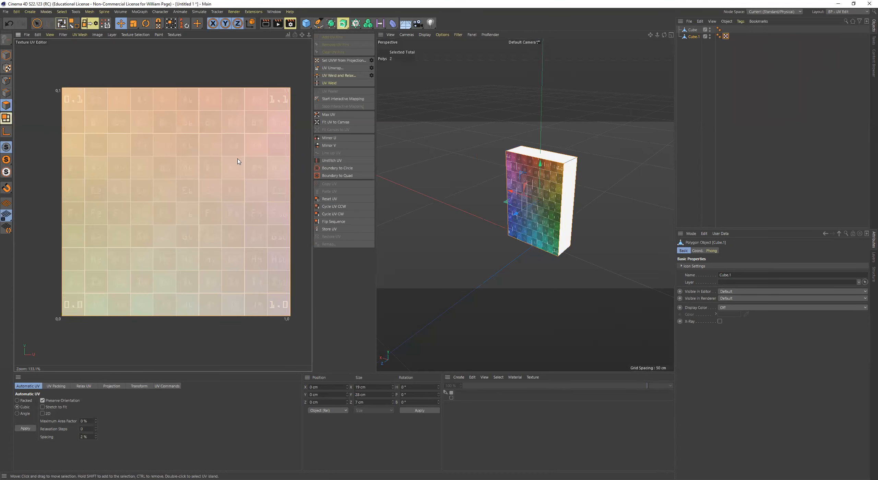
key("ctrl+a")
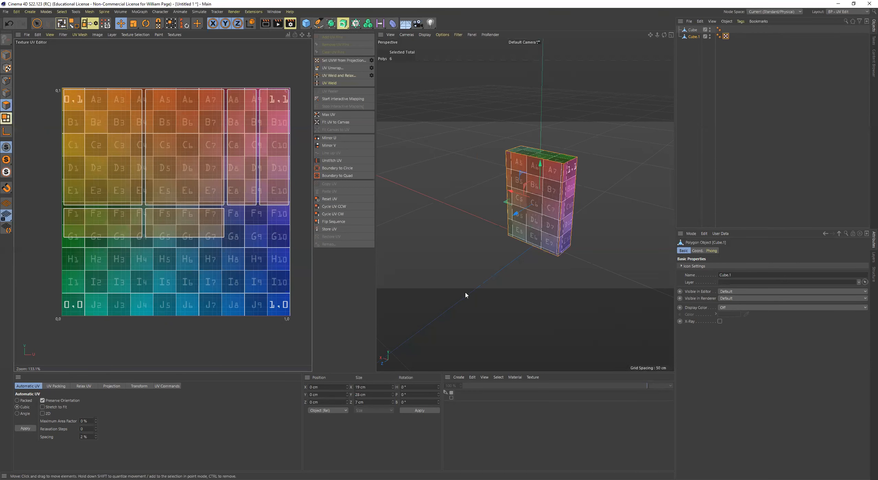
Start a new texture and set its color to bright orange with hue 17°, saturation 73% and value 100%
left_click(27, 35)
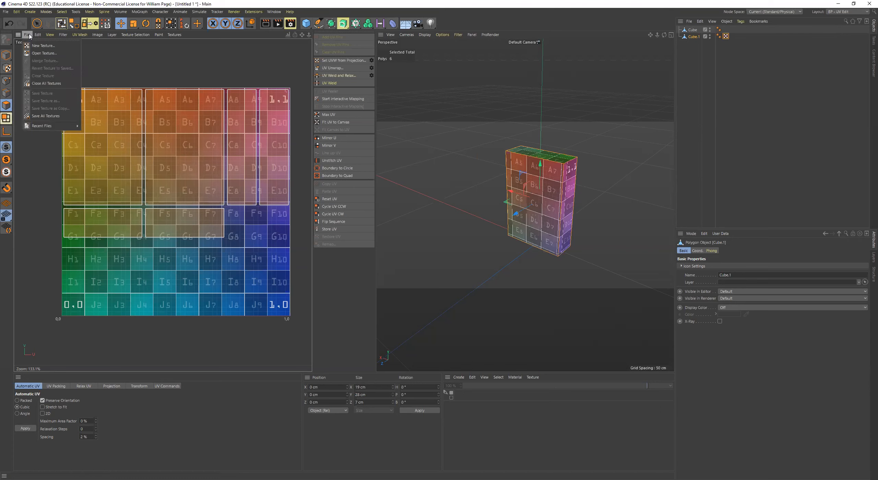
left_click(43, 45)
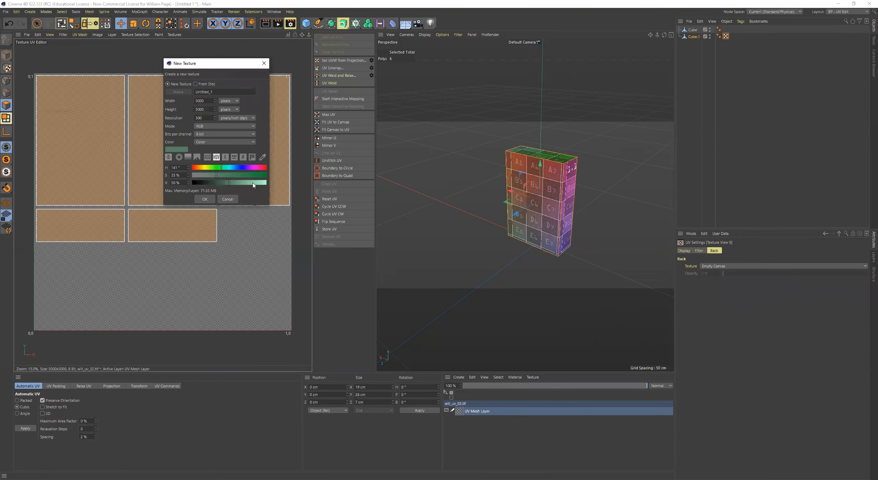
left_click(198, 169)
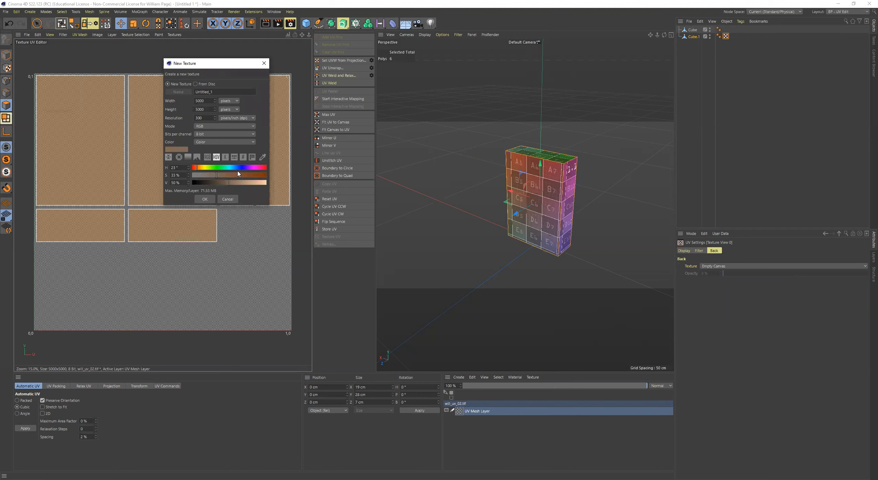
left_click(195, 168)
left_click_drag(229, 176, 269, 185)
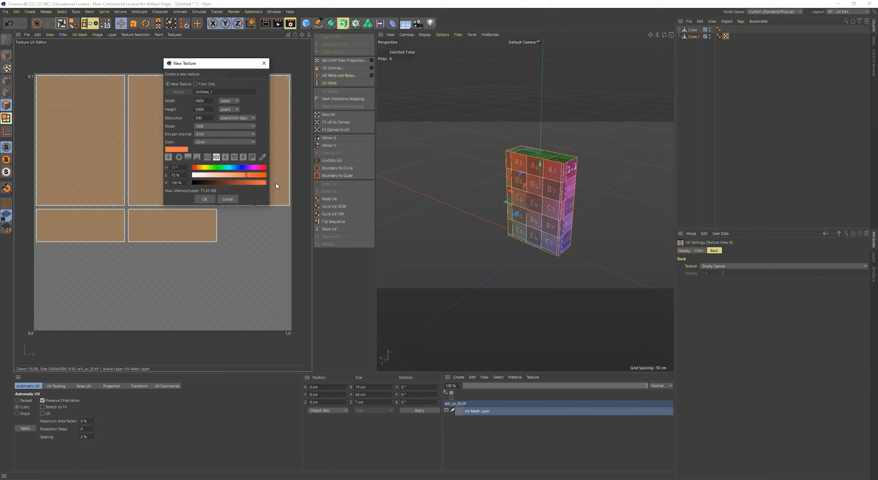
Name the new texture SteveUV, size it 5000 by 5000 pixels, and create it
double_click(218, 91)
type("5")
double_click(203, 101)
double_click(206, 109)
double_click(207, 118)
type("500")
left_click(205, 200)
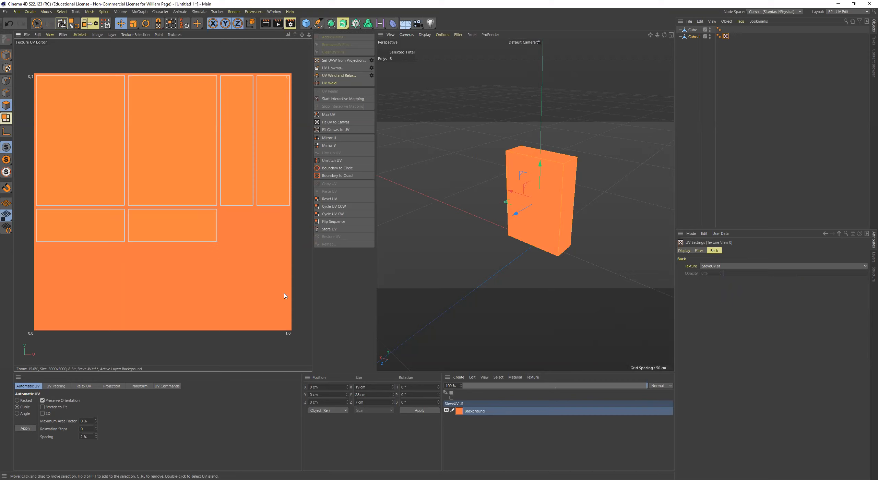
Create a UV Mesh Layer above the Background layer of SteveUV.tif
left_click(110, 35)
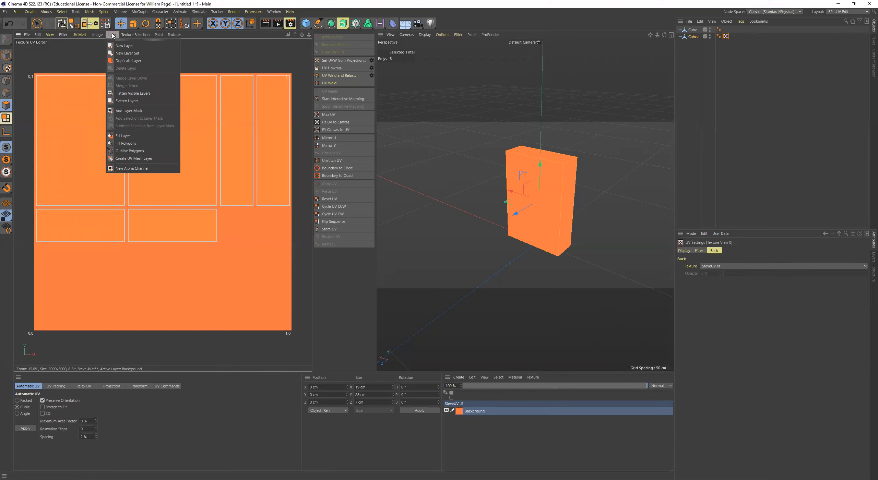
left_click(138, 158)
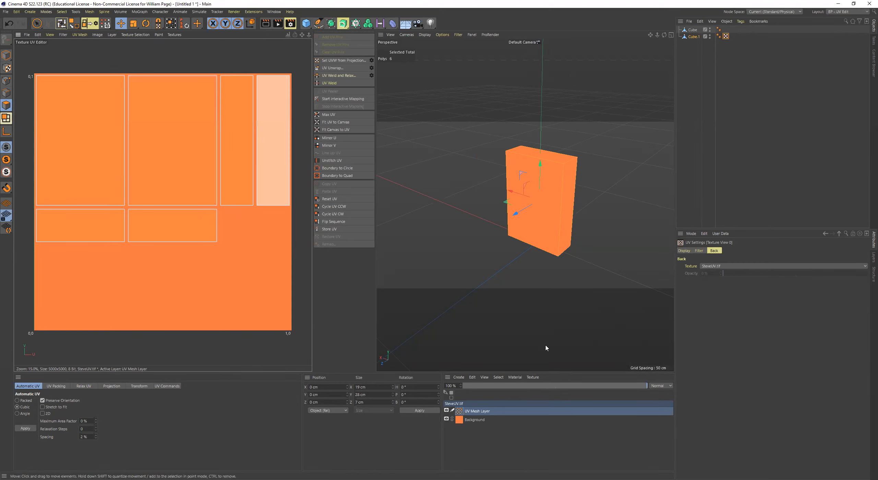
Toggle the visibility of the Background layer and the UV Mesh Layer in SteveUV.tif to compare their contents
left_click(460, 421)
left_click(446, 419)
left_click(446, 419)
left_click(446, 420)
left_click(446, 418)
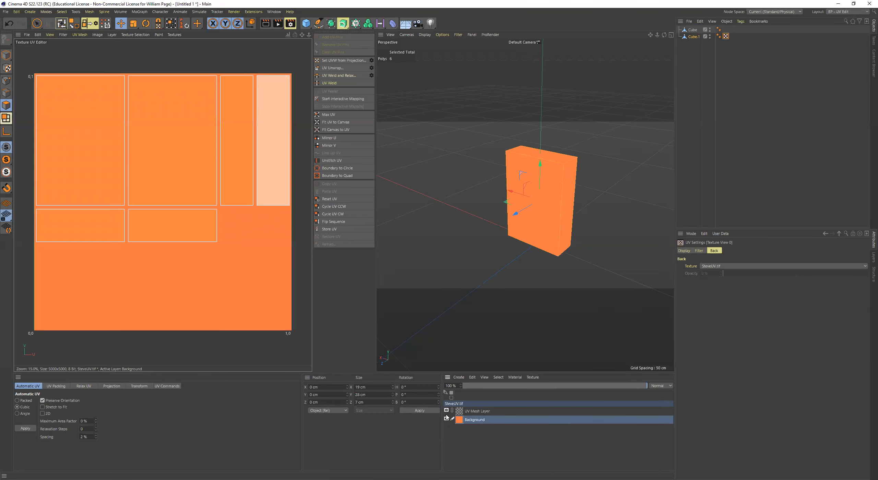
left_click(446, 411)
left_click(476, 412)
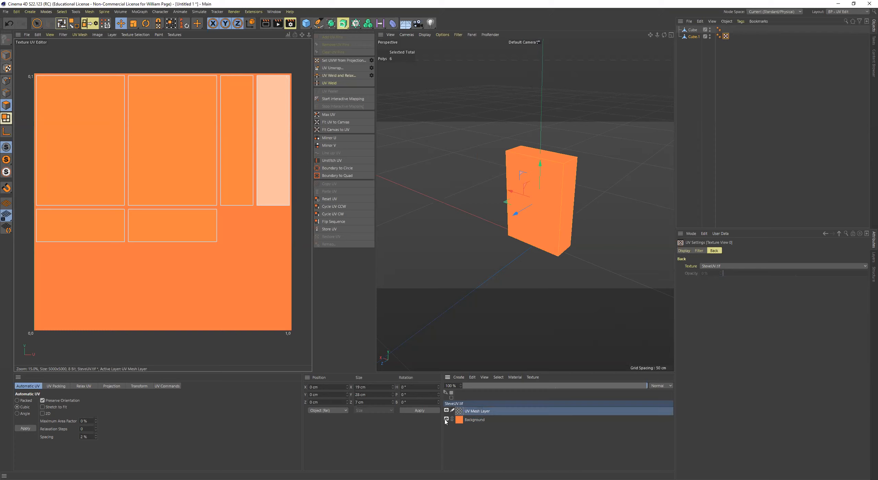
left_click(446, 419)
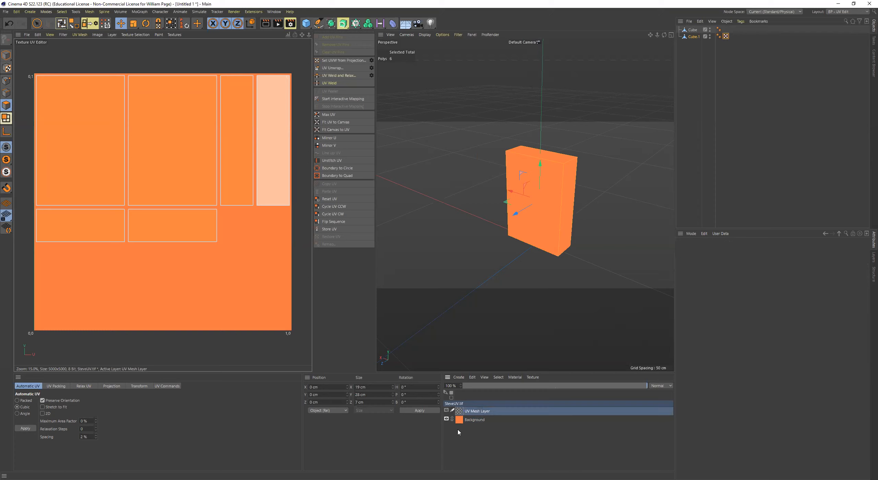
Alternate the active layer between Background and UV Mesh Layer, ending on UV Mesh Layer
left_click(477, 420)
left_click(478, 413)
left_click(476, 421)
left_click(475, 413)
left_click(476, 420)
left_click(477, 413)
left_click(476, 420)
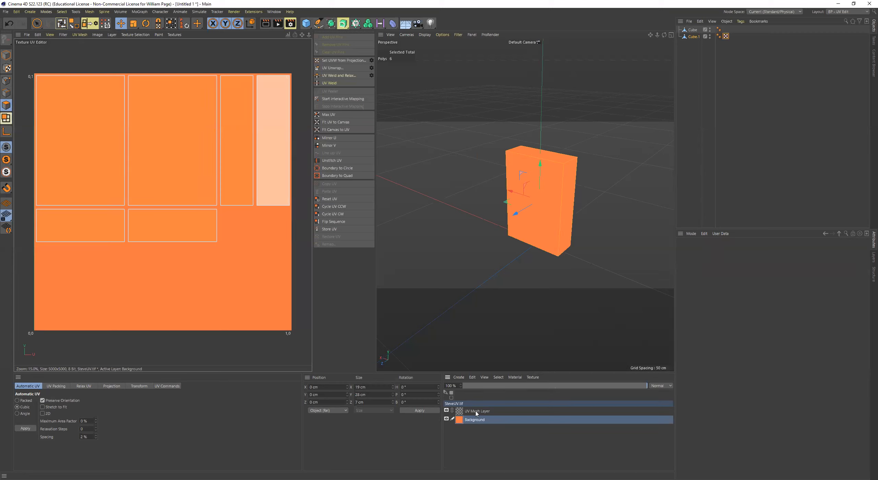
left_click(476, 413)
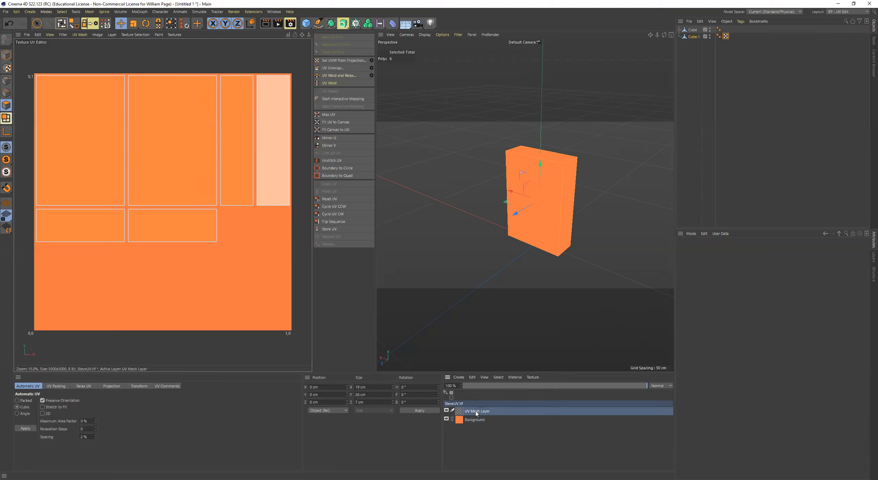